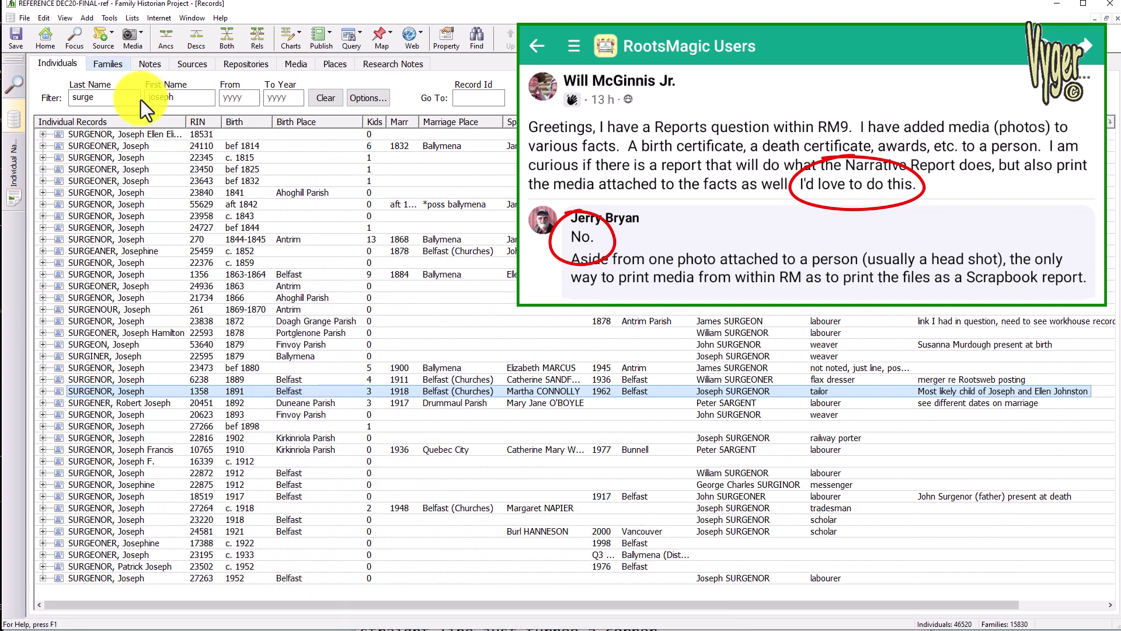
Browse the family records, expanding the first family and three of its children, and view the list of source records.
left_click(107, 63)
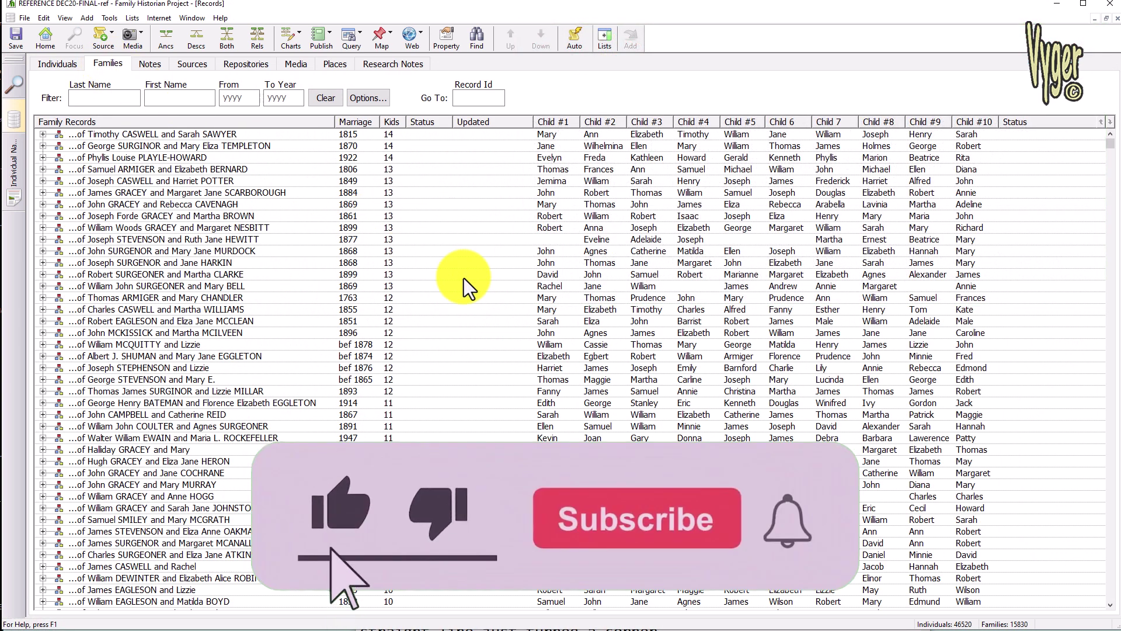
left_click(42, 134)
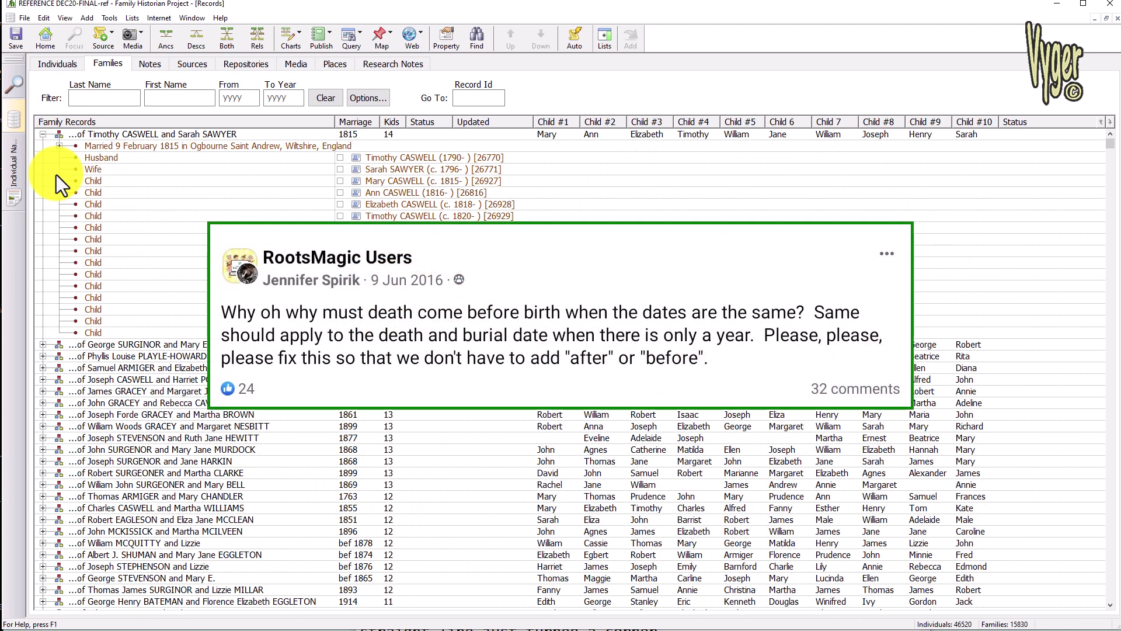
double_click(341, 182)
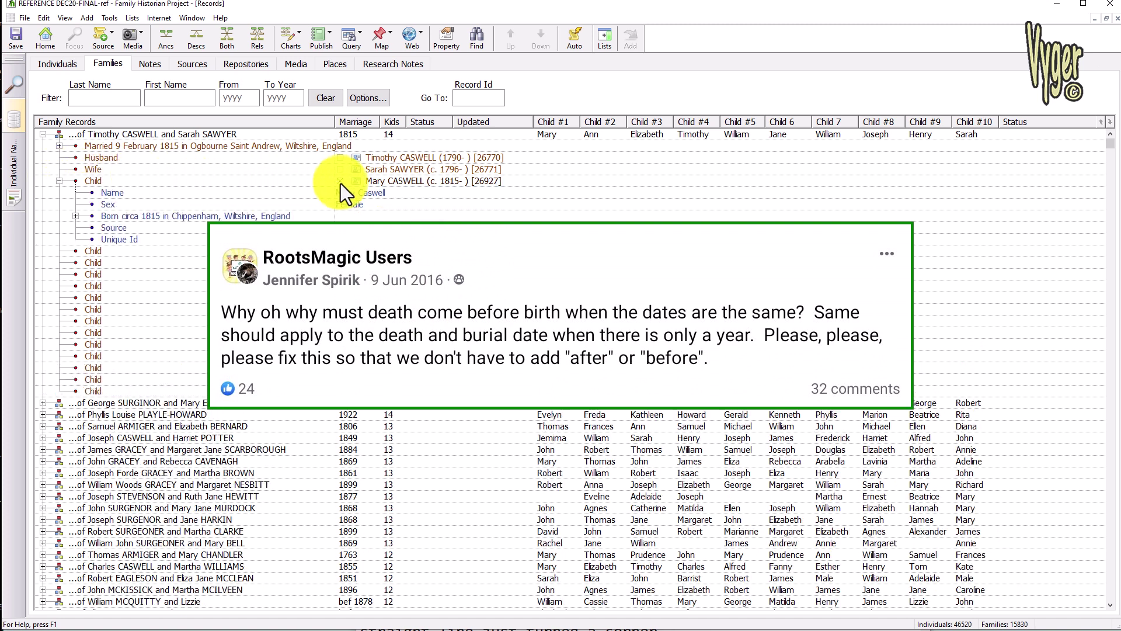
double_click(342, 263)
double_click(341, 357)
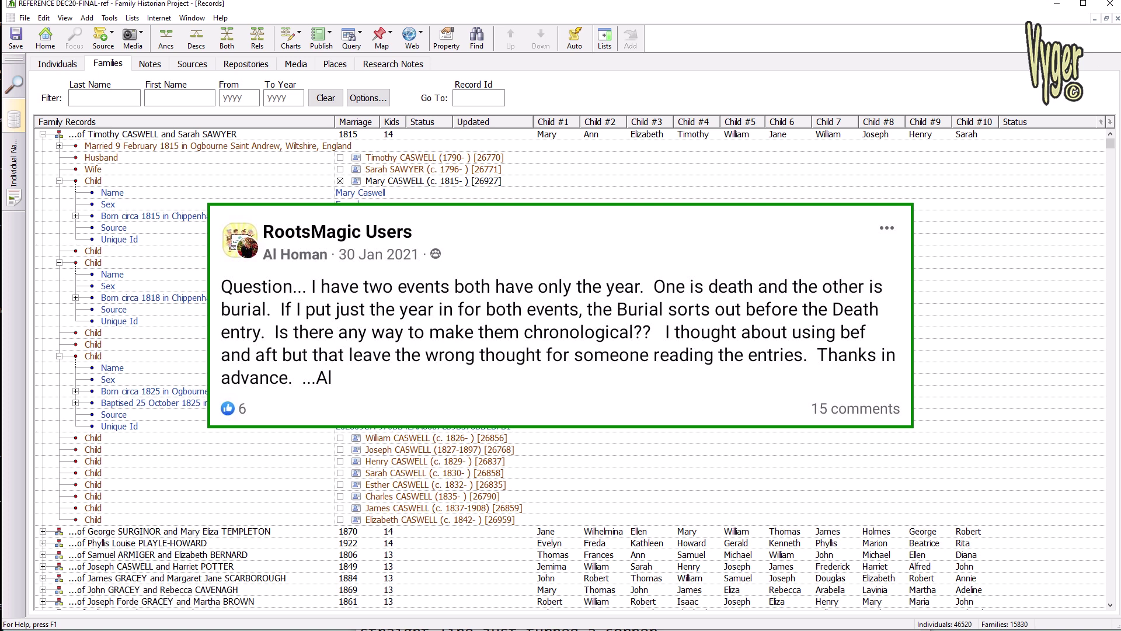
left_click(185, 63)
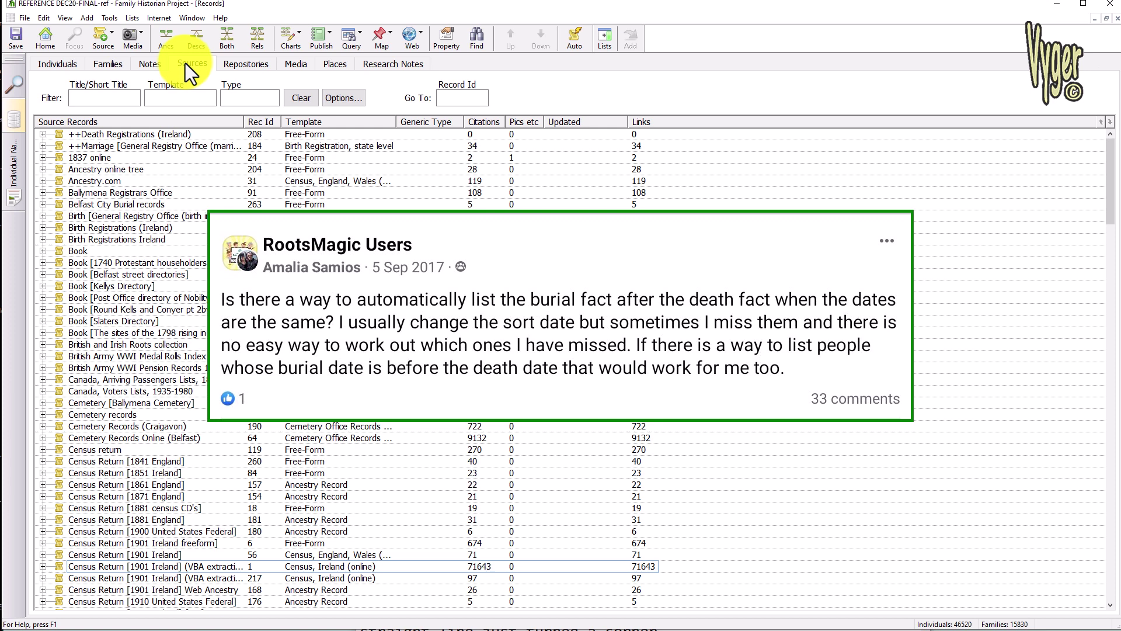
Add the Facebook portrait of the couple from the web search window to the individual's media, saving the file as uncle-bob-cratchet.
key("ctrl+Tab")
key("ctrl+Tab")
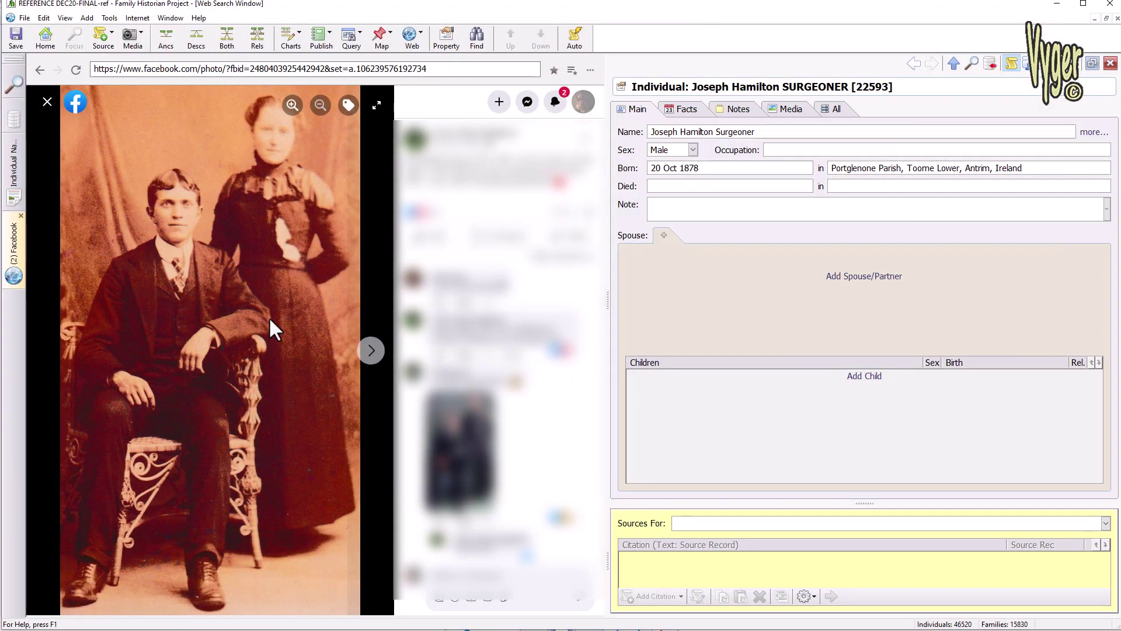
left_click(794, 111)
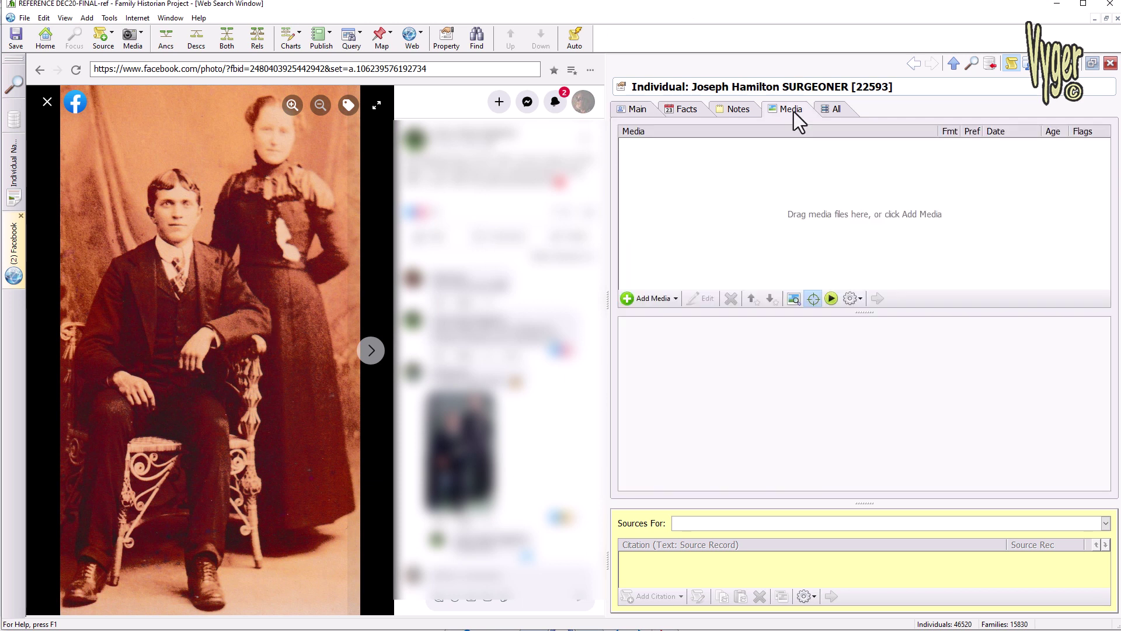
left_click_drag(243, 320, 720, 258)
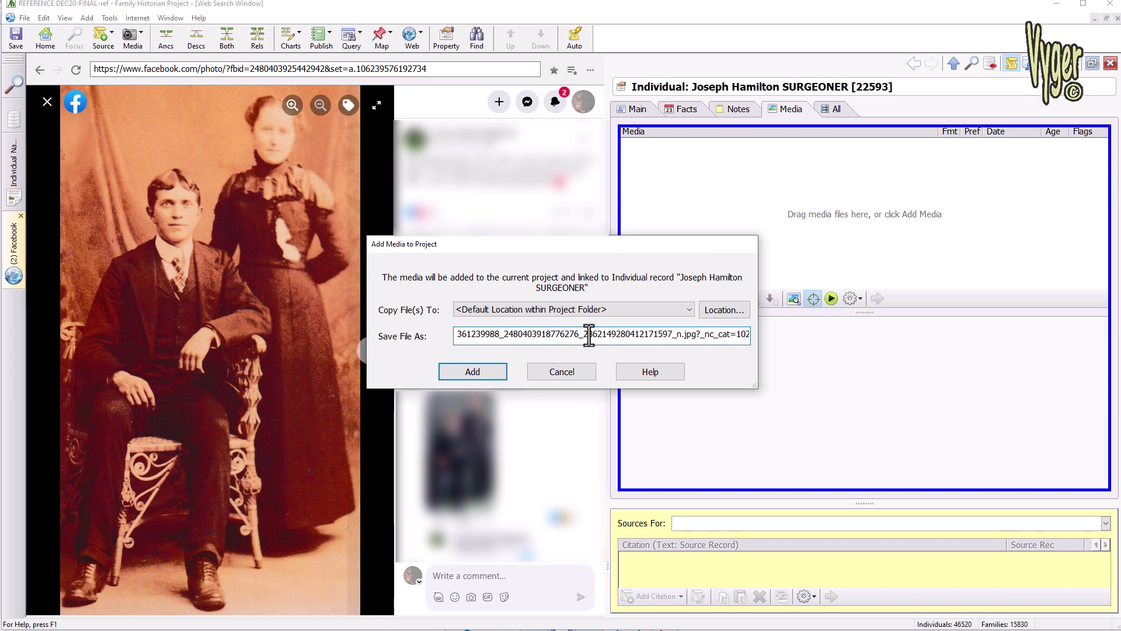
key("ctrl+a")
type("uncle-bob-cratchet")
left_click(473, 374)
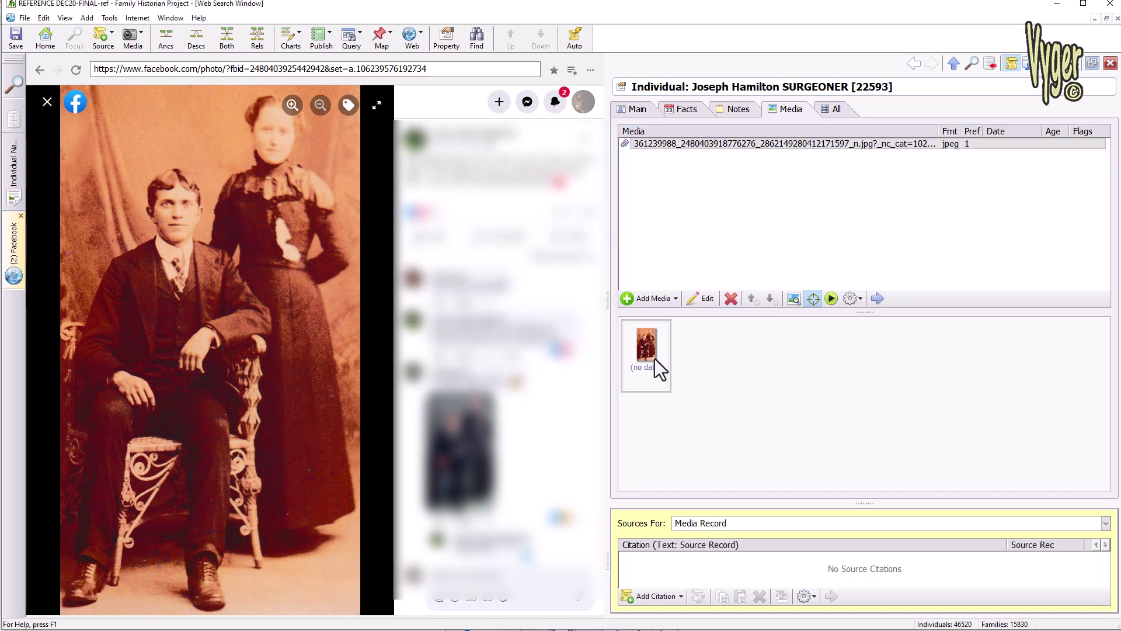
Open the media record of the newly added portrait and check its file name and title.
left_click(642, 350)
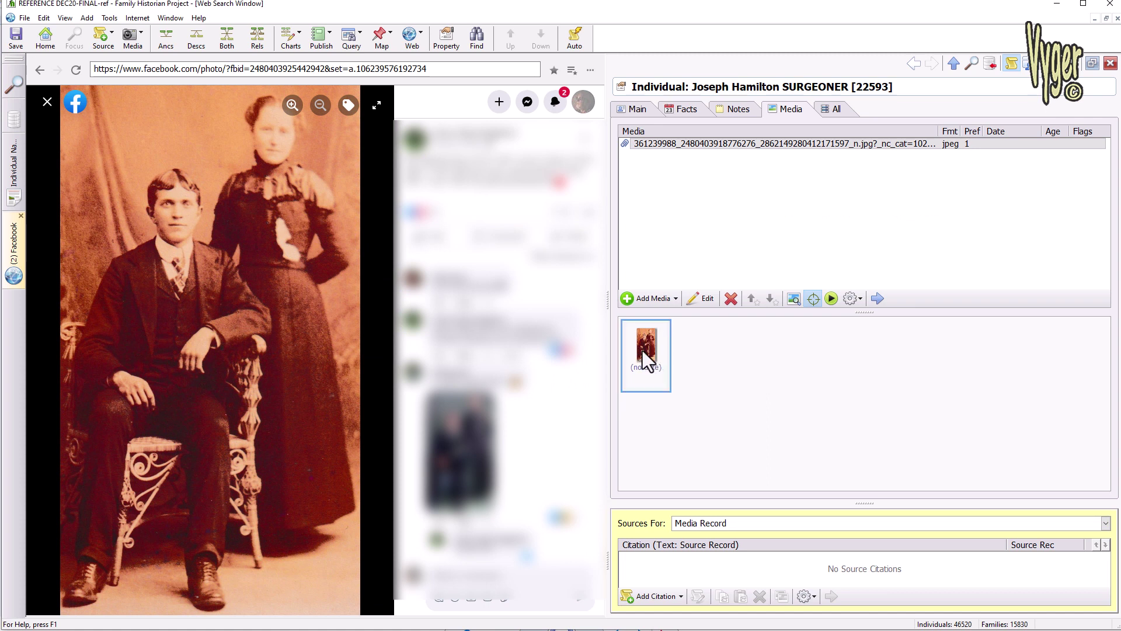
right_click(772, 145)
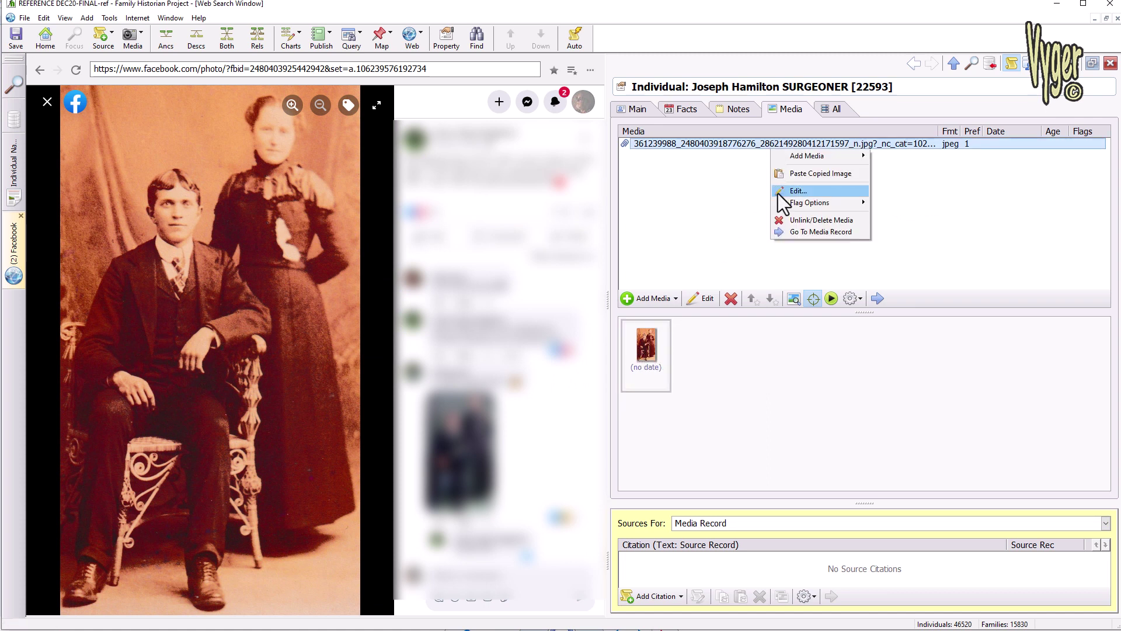
left_click(803, 232)
left_click_drag(682, 185, 763, 186)
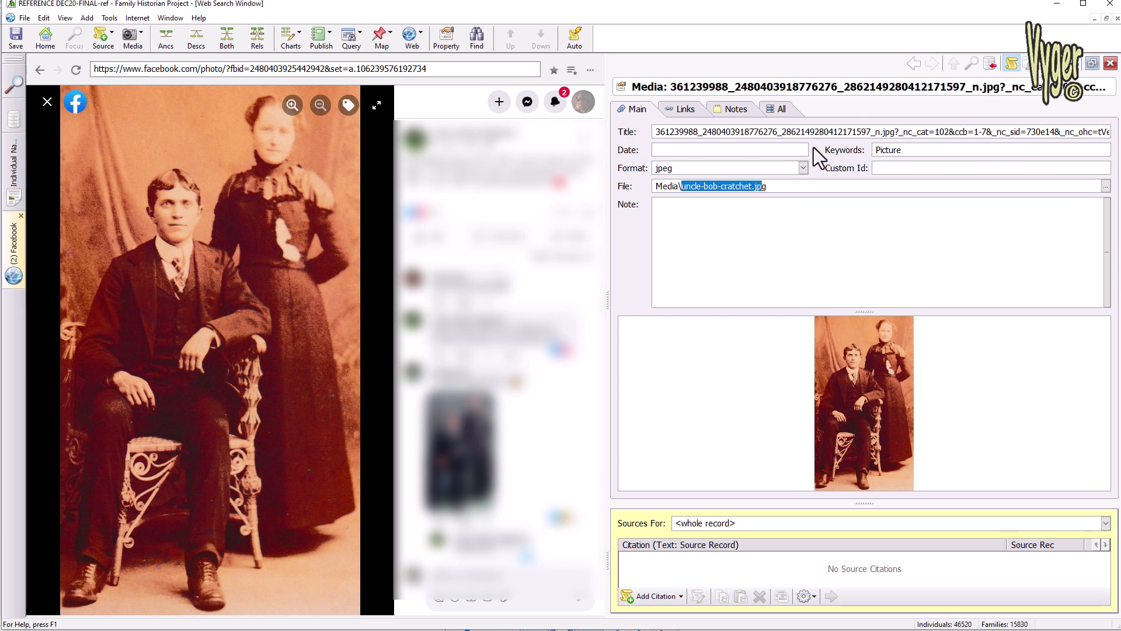
left_click_drag(656, 132, 1110, 132)
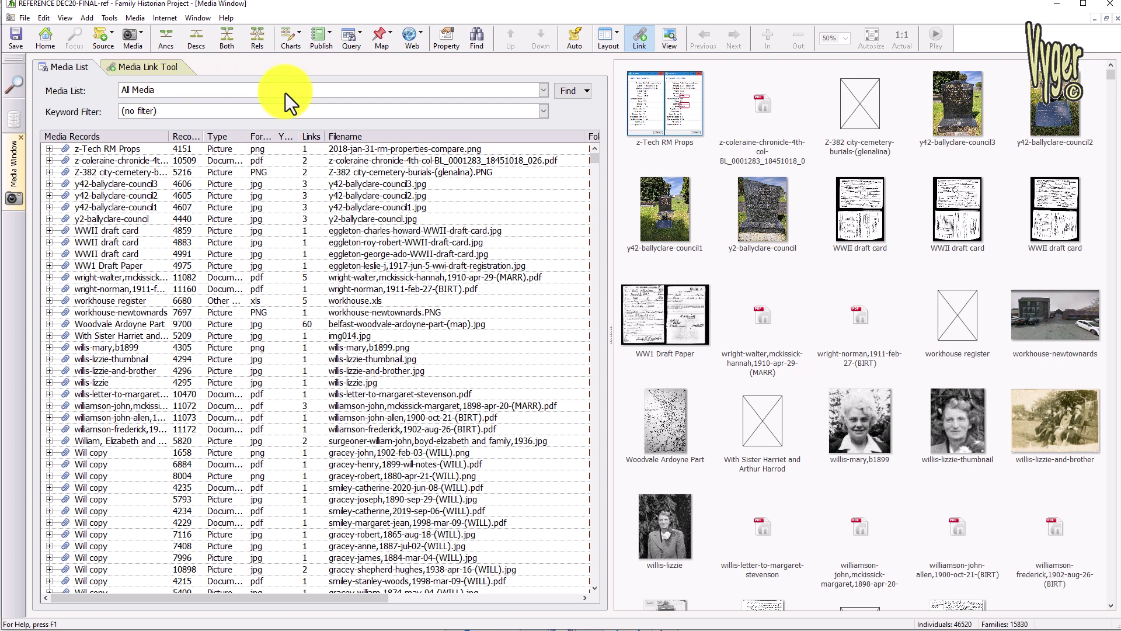
View the project's media filtered by All Individual Media, All Family Media and All Citation Media.
left_click(548, 92)
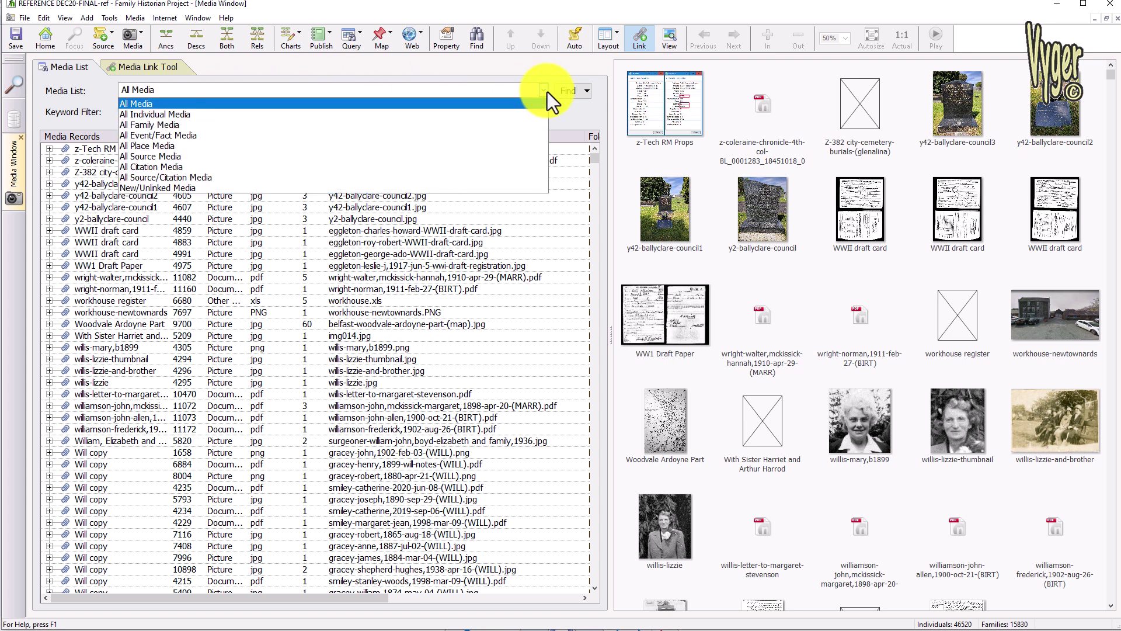
left_click(521, 114)
left_click_drag(1111, 81, 1113, 125)
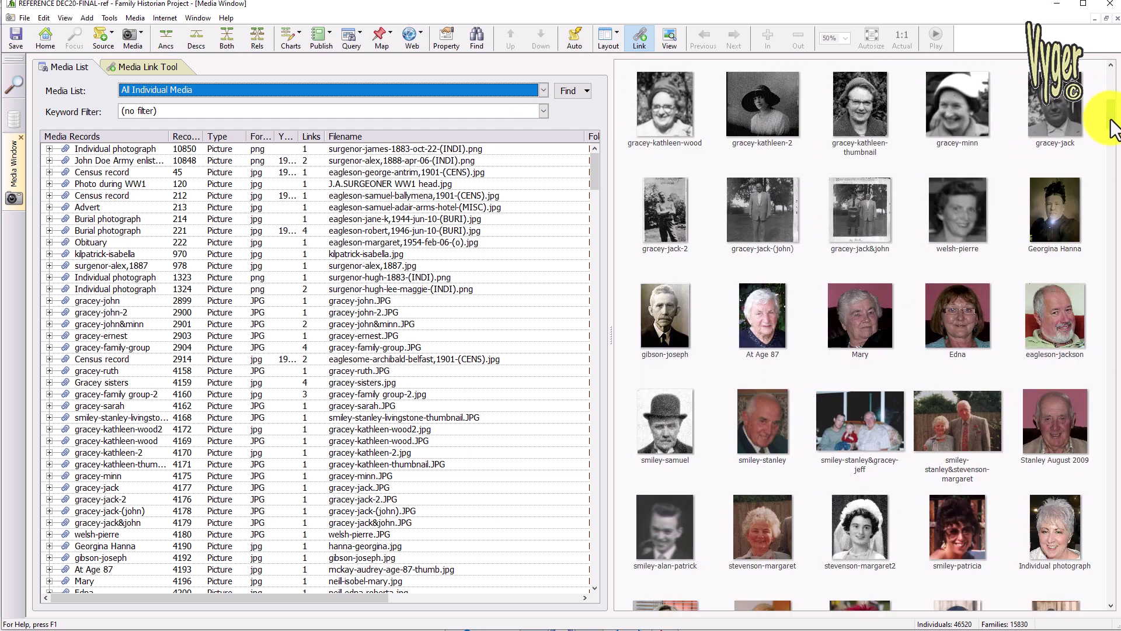
left_click(544, 92)
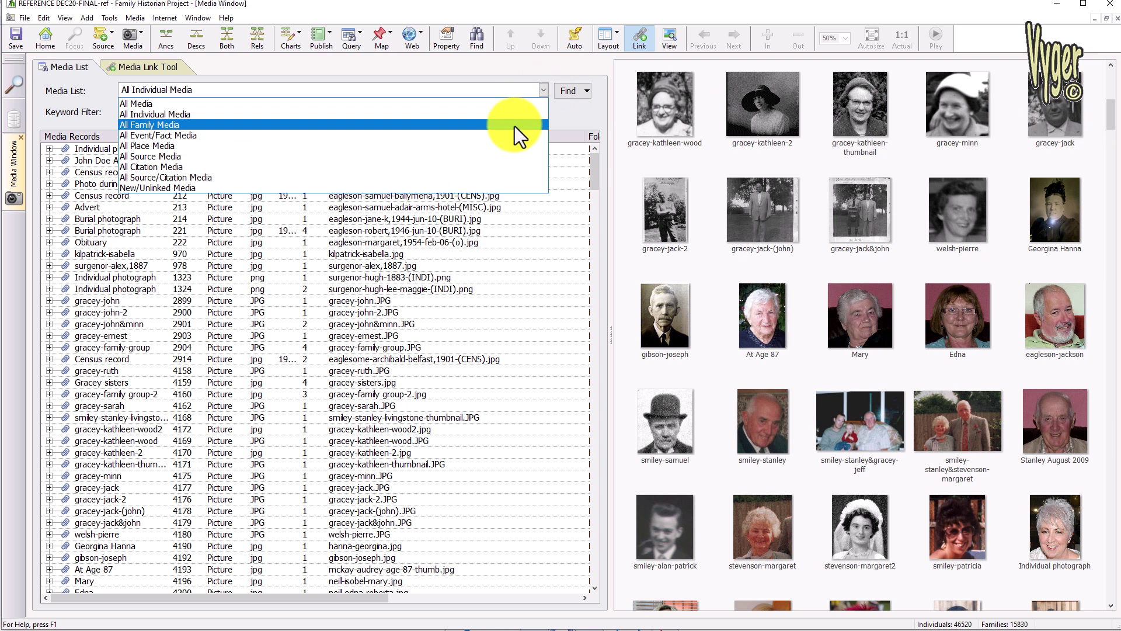
left_click(514, 125)
key("alt+Down")
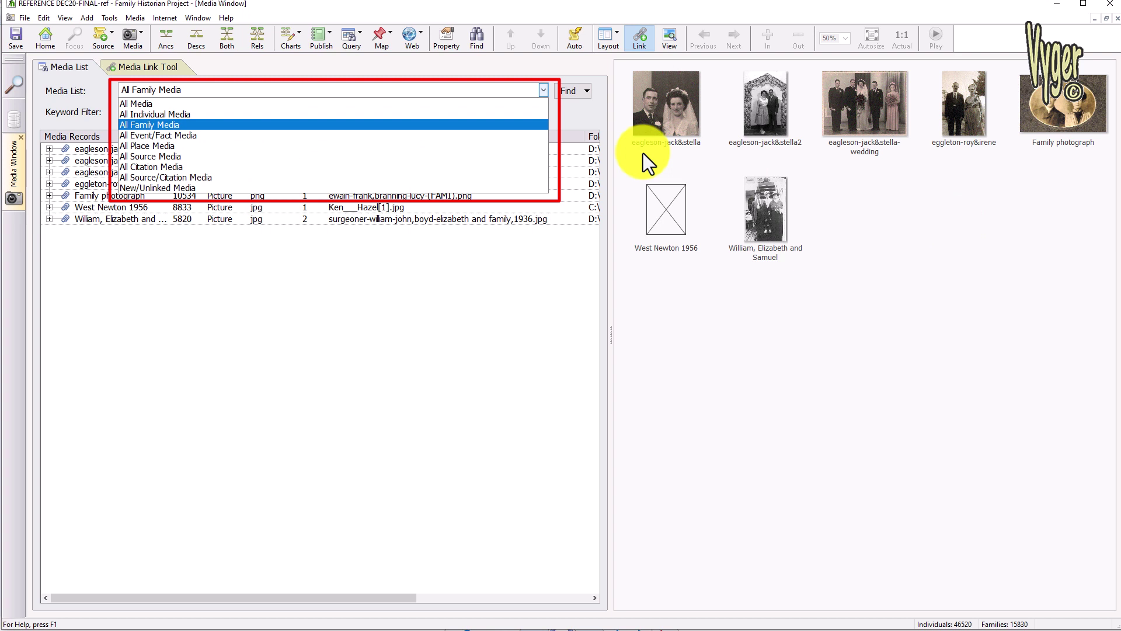
left_click(518, 167)
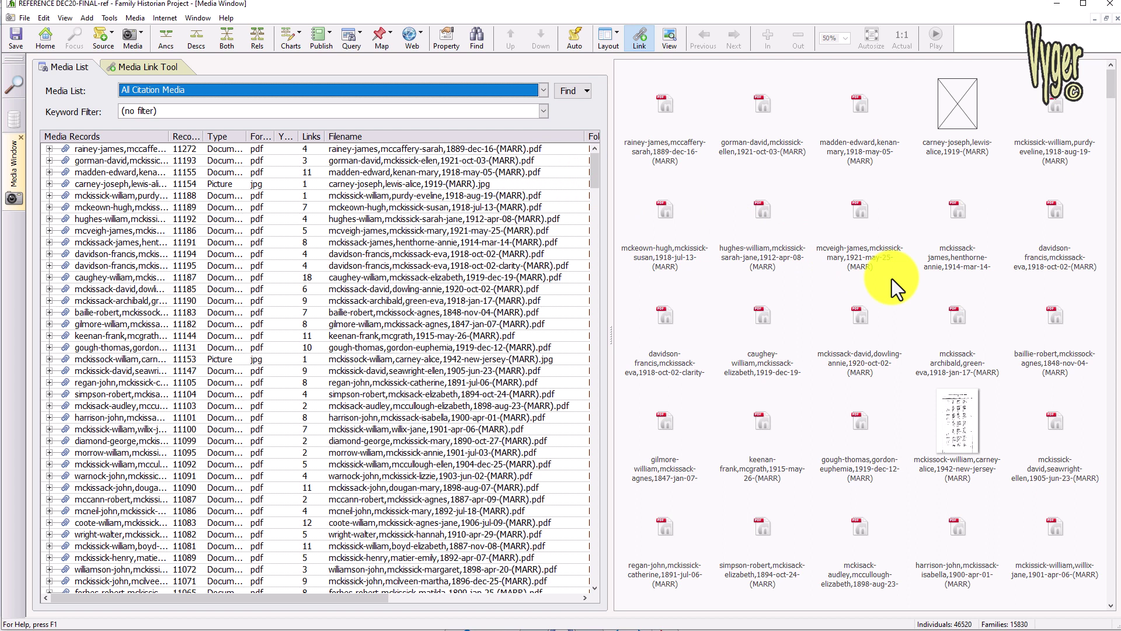
List New/Unlinked Media and add the selected Carnmoney Main gravestone photos to the project, linked only without copying the files.
left_click(544, 90)
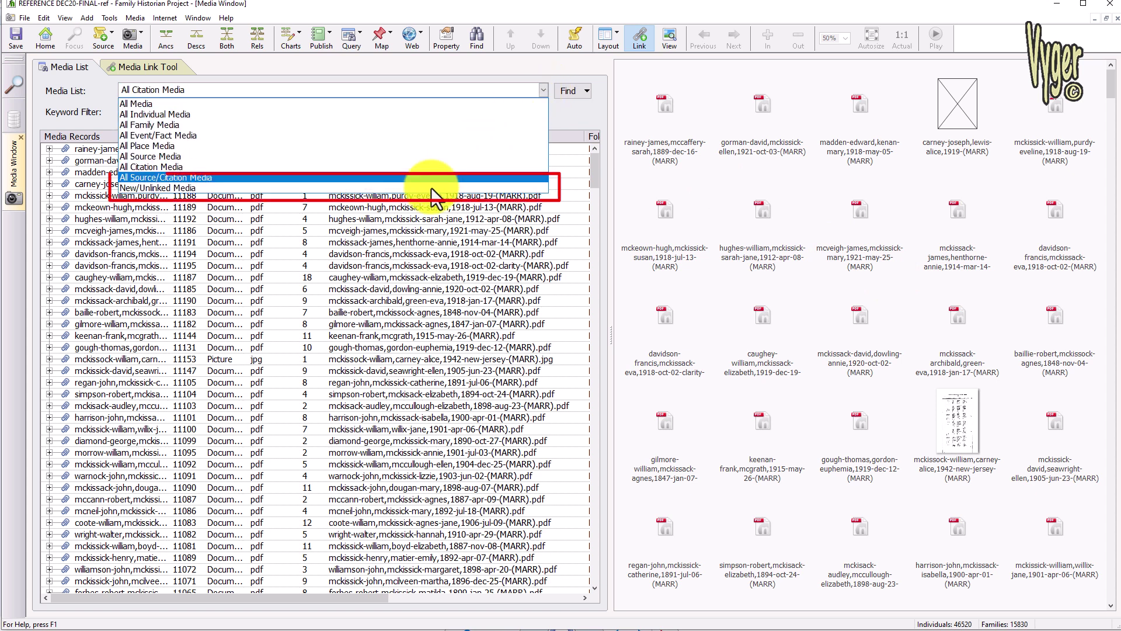
left_click(434, 188)
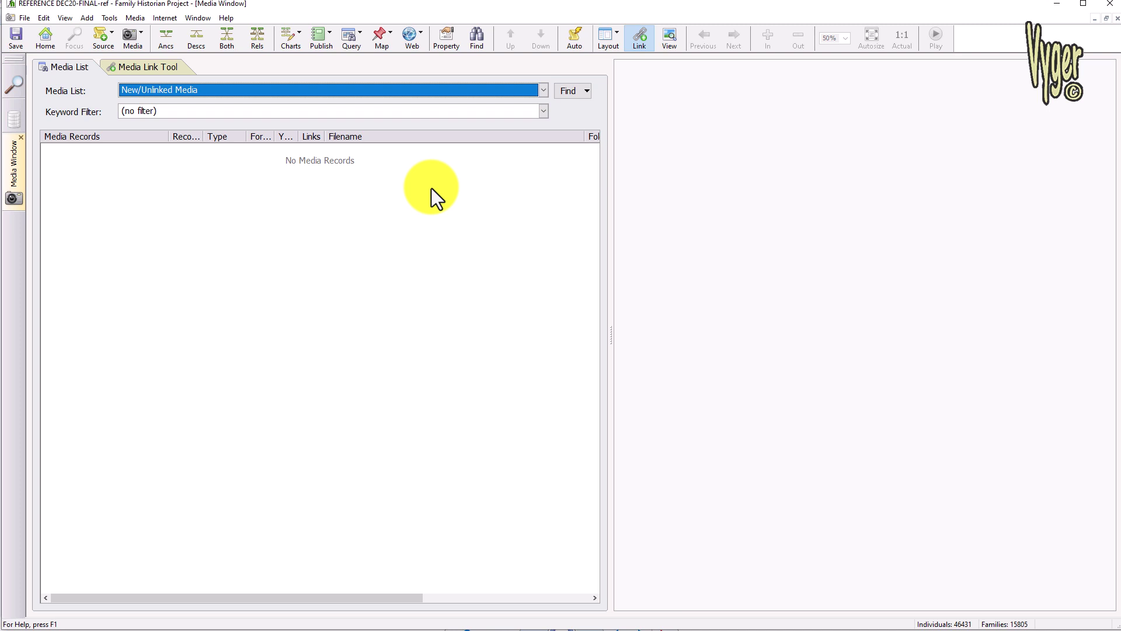
key("alt+Tab")
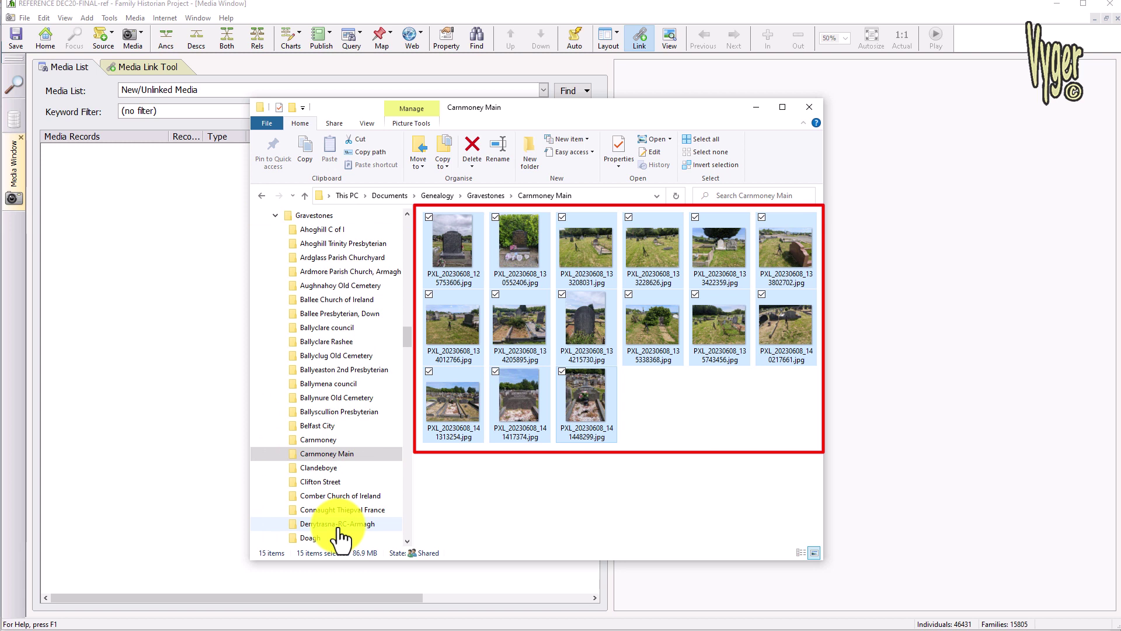
left_click_drag(338, 529, 192, 312)
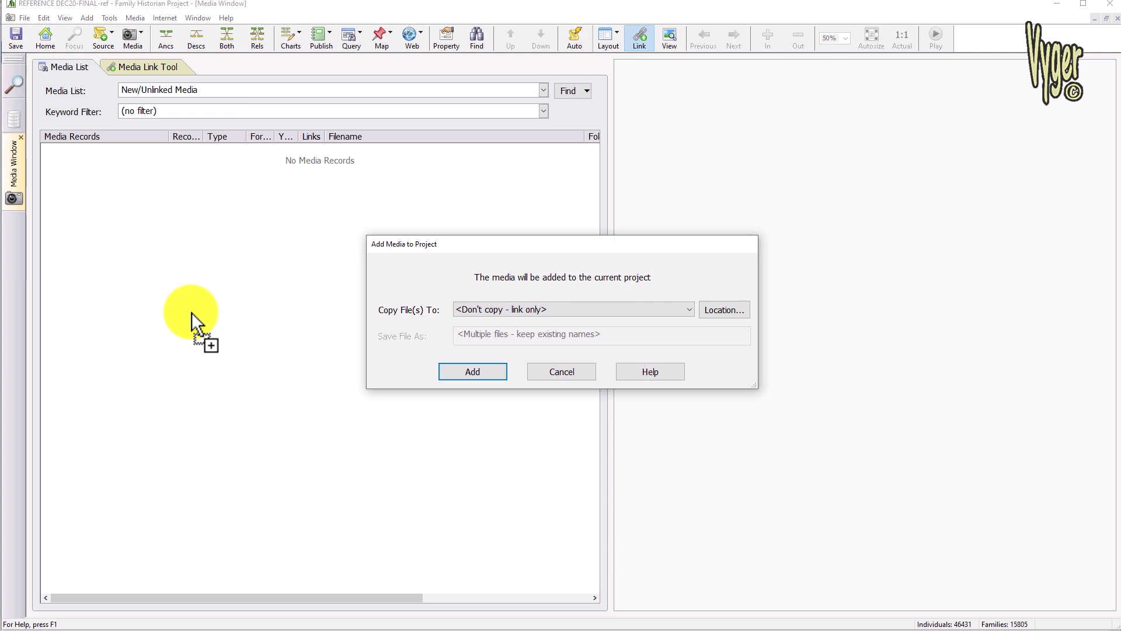
left_click(684, 311)
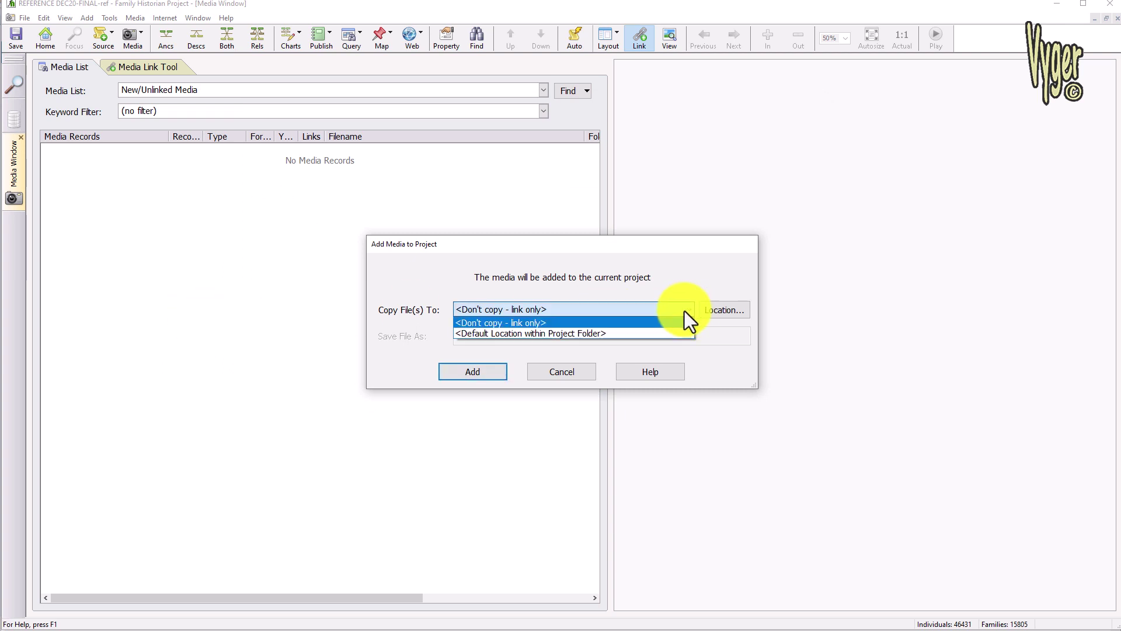
left_click(542, 324)
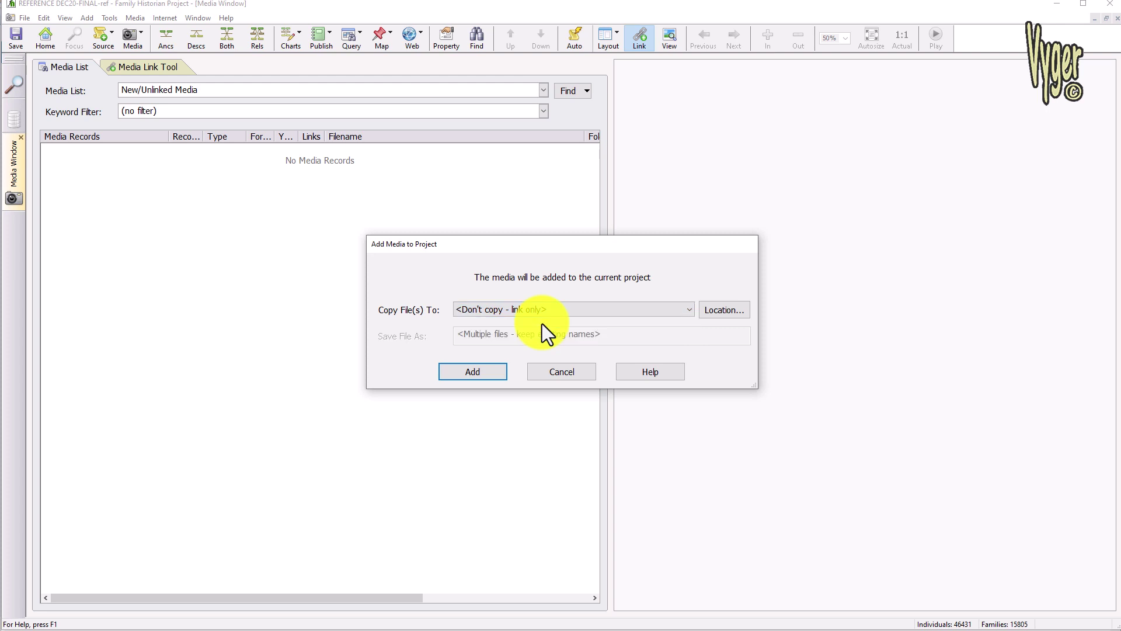
left_click(468, 374)
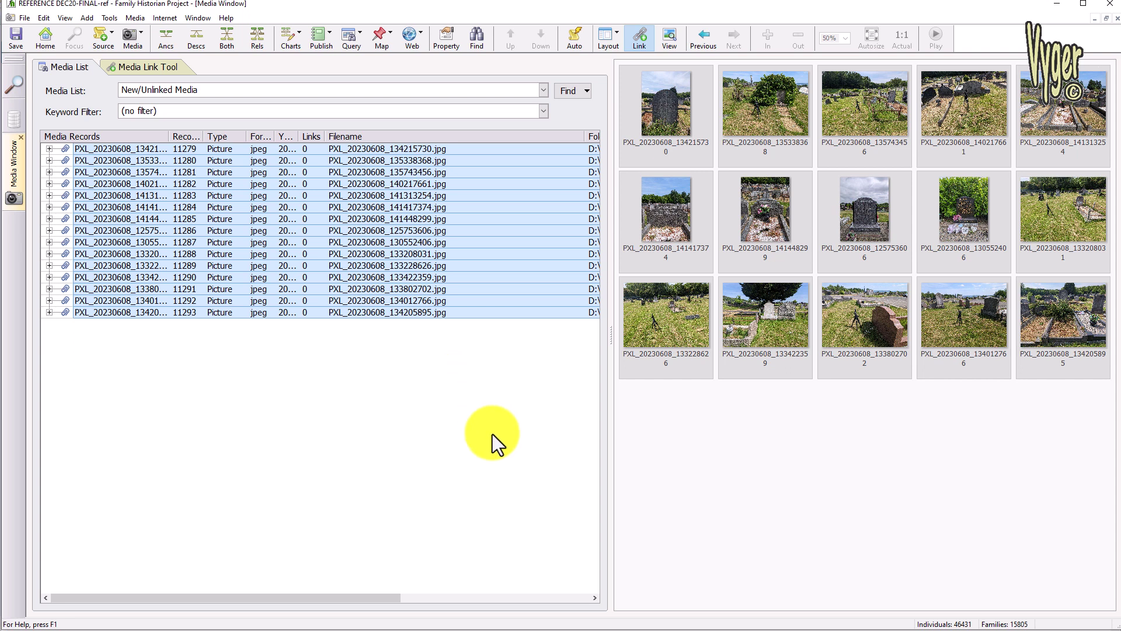
Open photo PXL_20230608_134215730 and transcribe the couple's gravestone inscription, including death dates and ages, into its note.
double_click(668, 113)
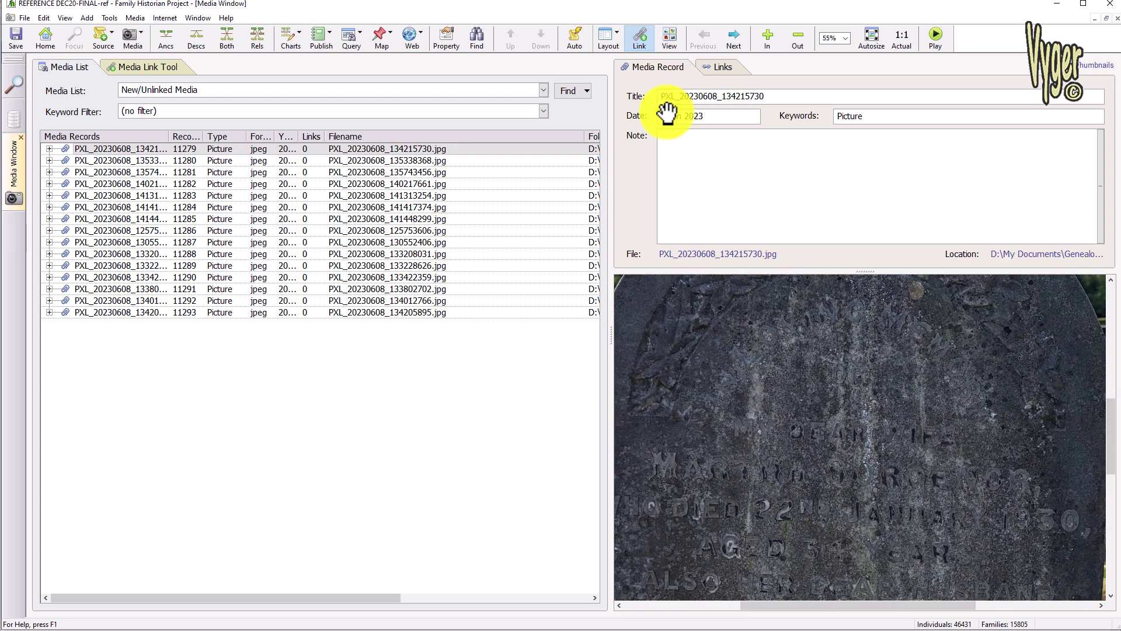
left_click_drag(781, 485, 882, 381)
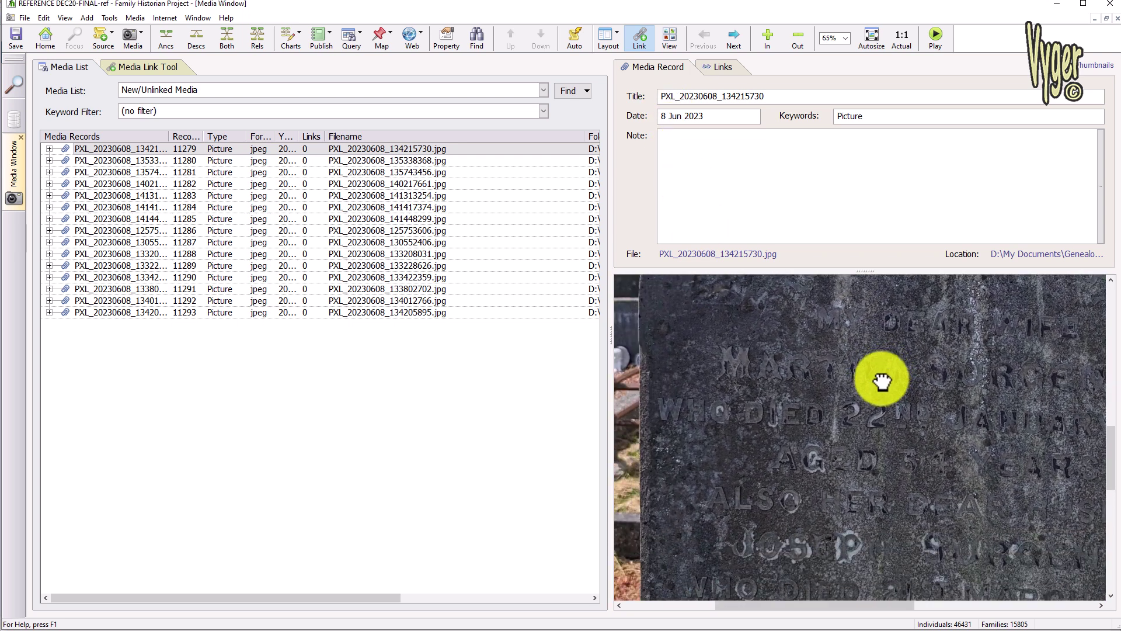
left_click_drag(882, 381, 816, 405)
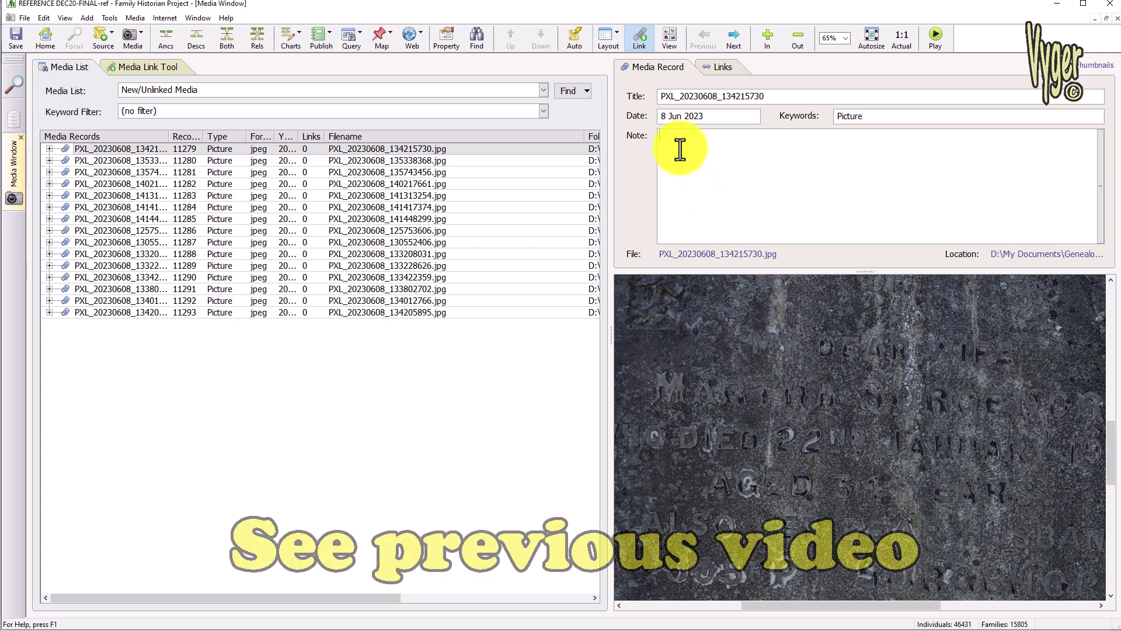
type("In loving memory of my dear wife, Martha, surgeoner, spelled su r g e n o r. Who died 22nd January 1930 aged 34 years Also her dear husband, Joseph surgenorer. died 21st of March 1962 aged 71 years.")
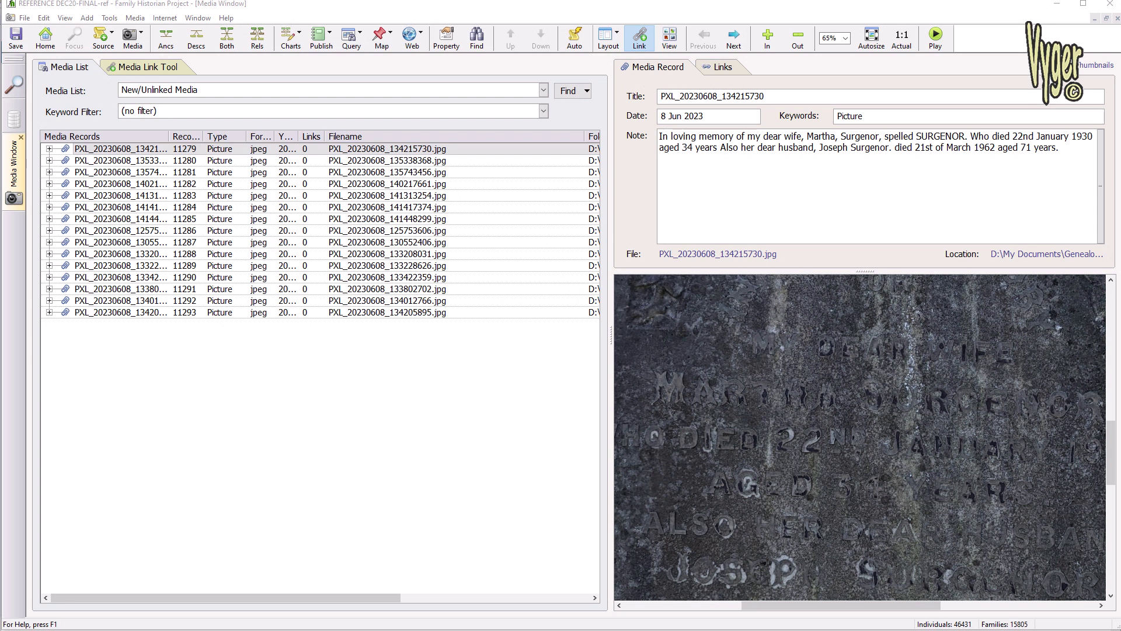
Set the gravestone photo's date to 22 Jan 1930 from the transcription and review its keywords, keeping Picture.
key("shift+End")
left_click_drag(1015, 135, 706, 116)
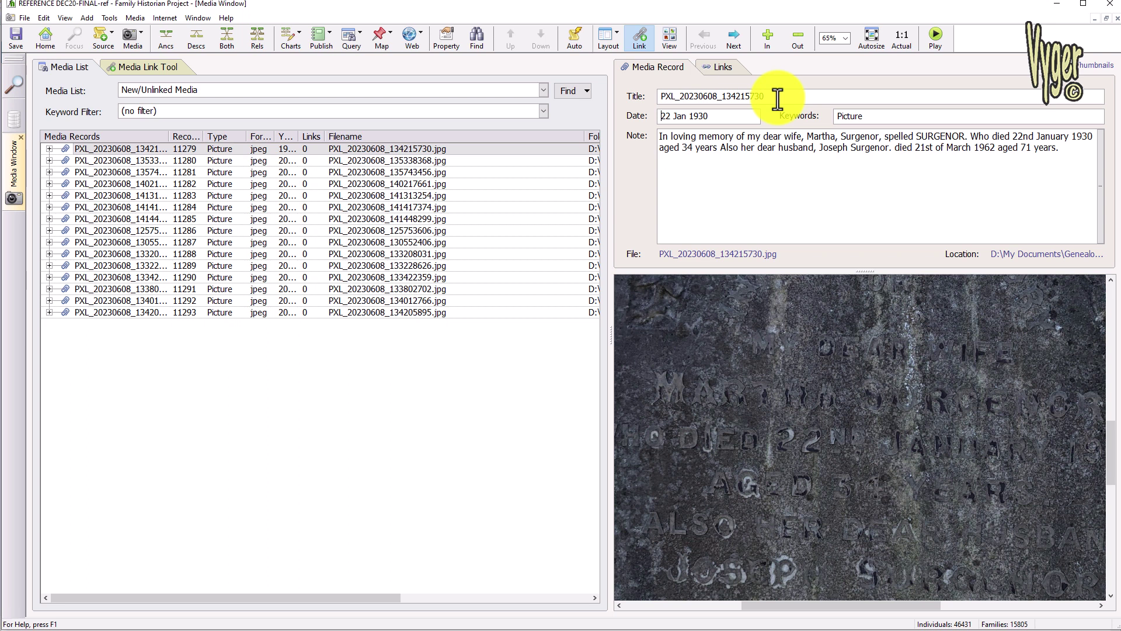
key("Tab")
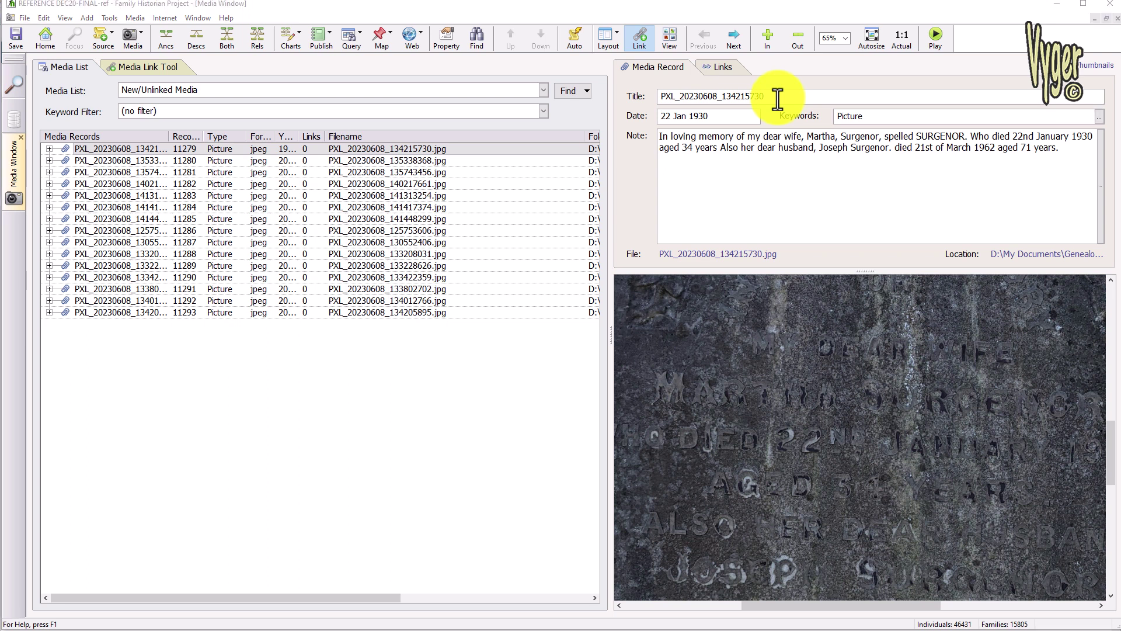
left_click(1100, 119)
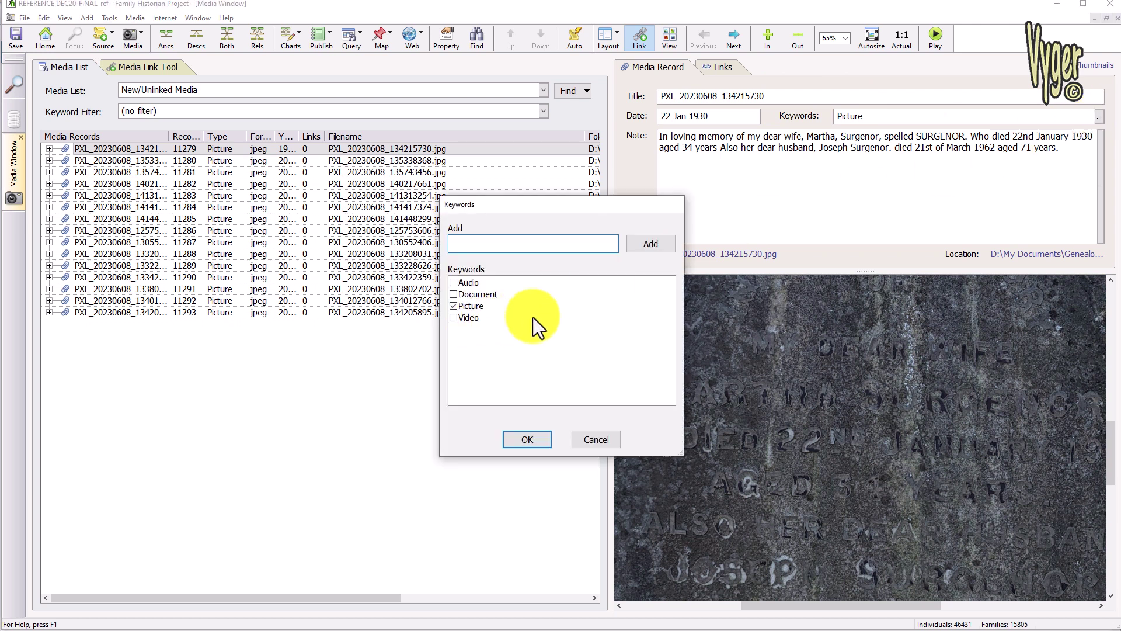
key("Return")
Check which record types a simple link from the gravestone photo can target, without creating a link.
left_click(723, 67)
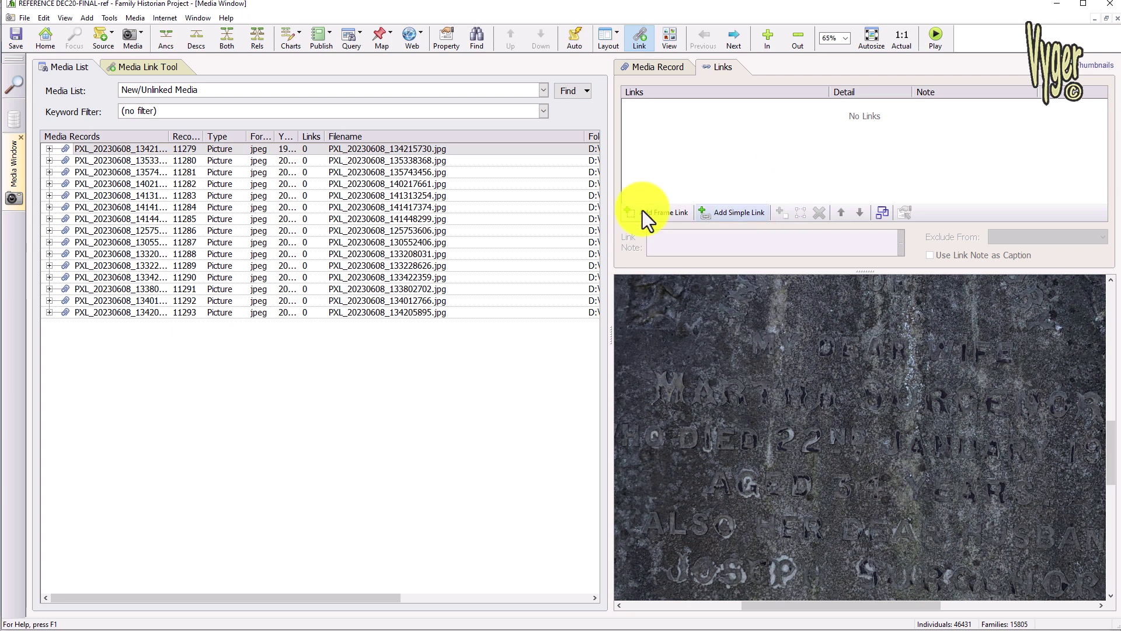
left_click(725, 212)
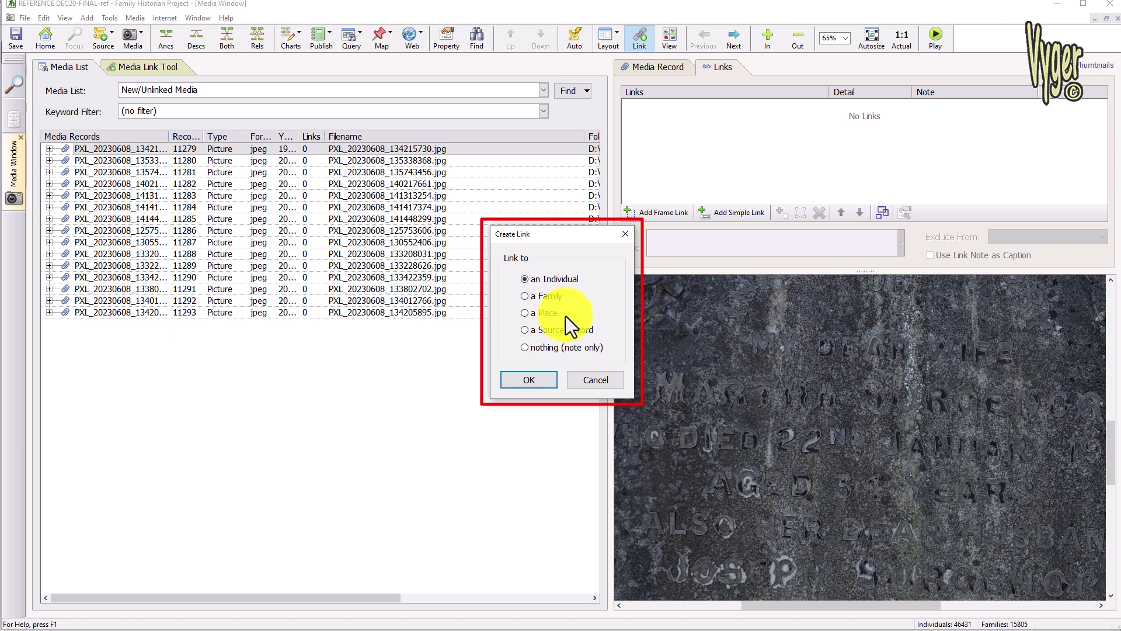
left_click(598, 382)
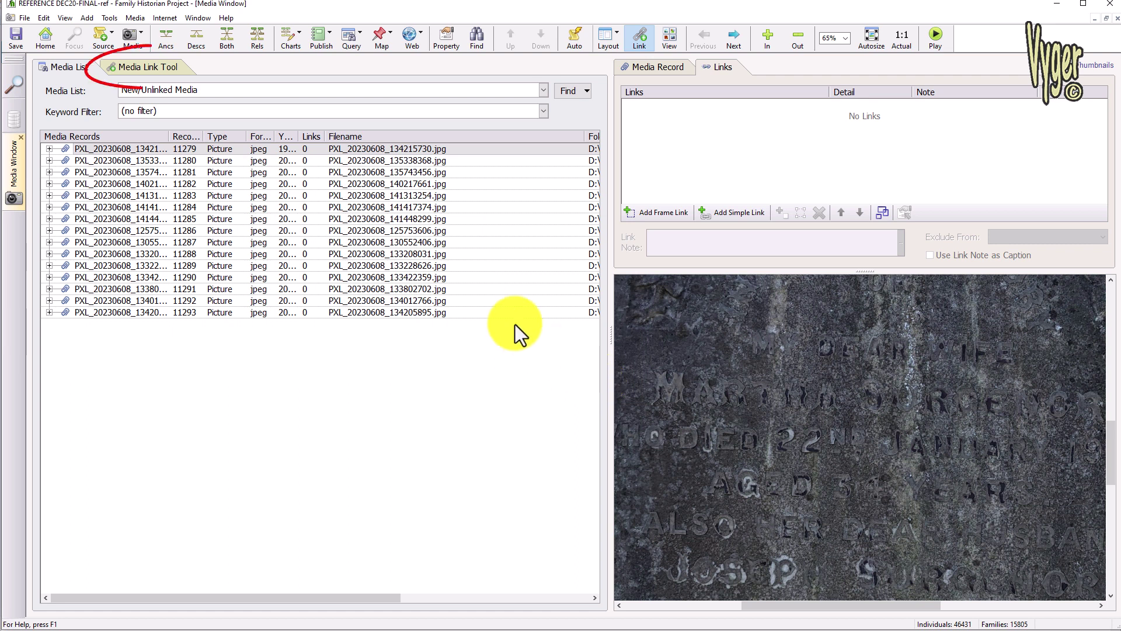
Filter the Individuals list in the Media Link Tool by the start of the gravestone husband's surname and first name.
left_click(145, 68)
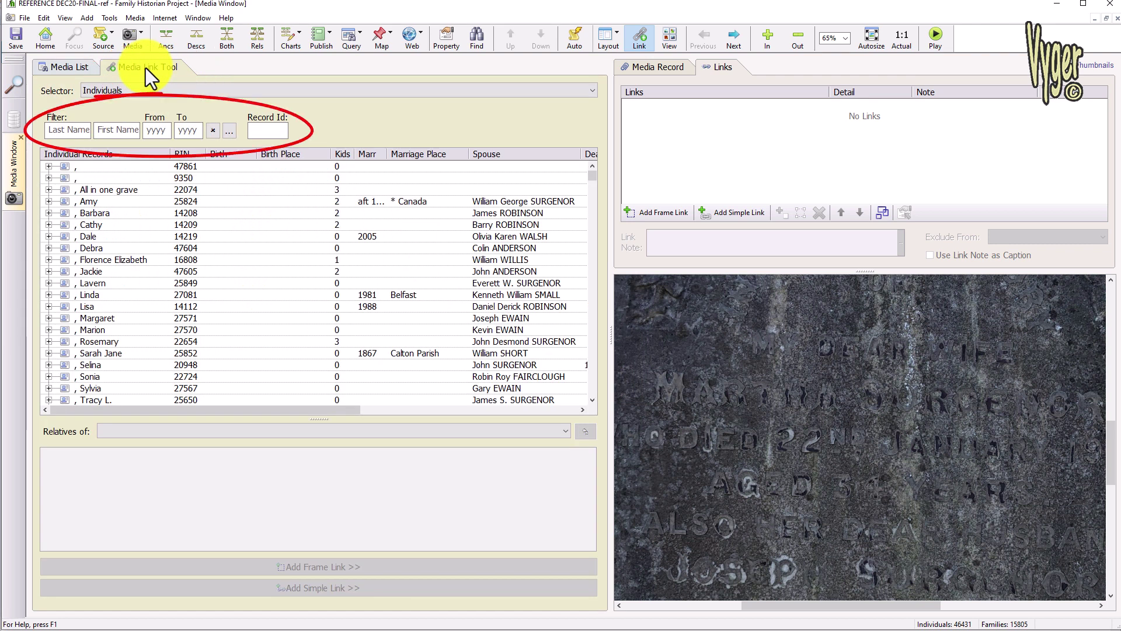
left_click(68, 129)
type("sur")
key("Tab")
type("jose")
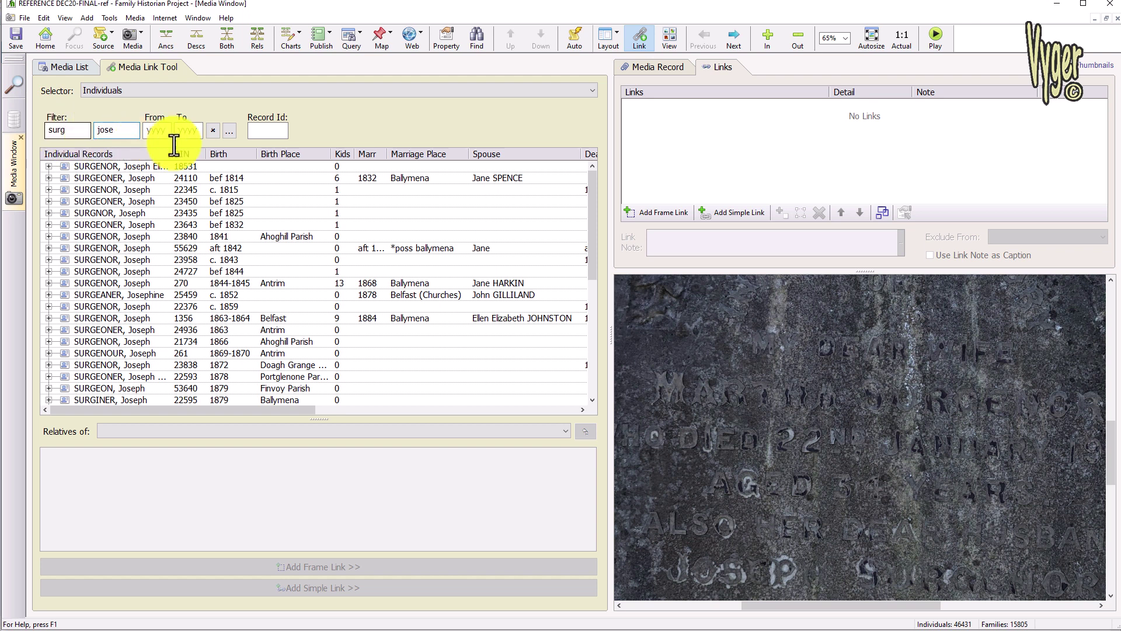
Match the gravestone transcription to the husband's record with the 1918 Belfast marriage, expand its facts and open his property box.
left_click(655, 66)
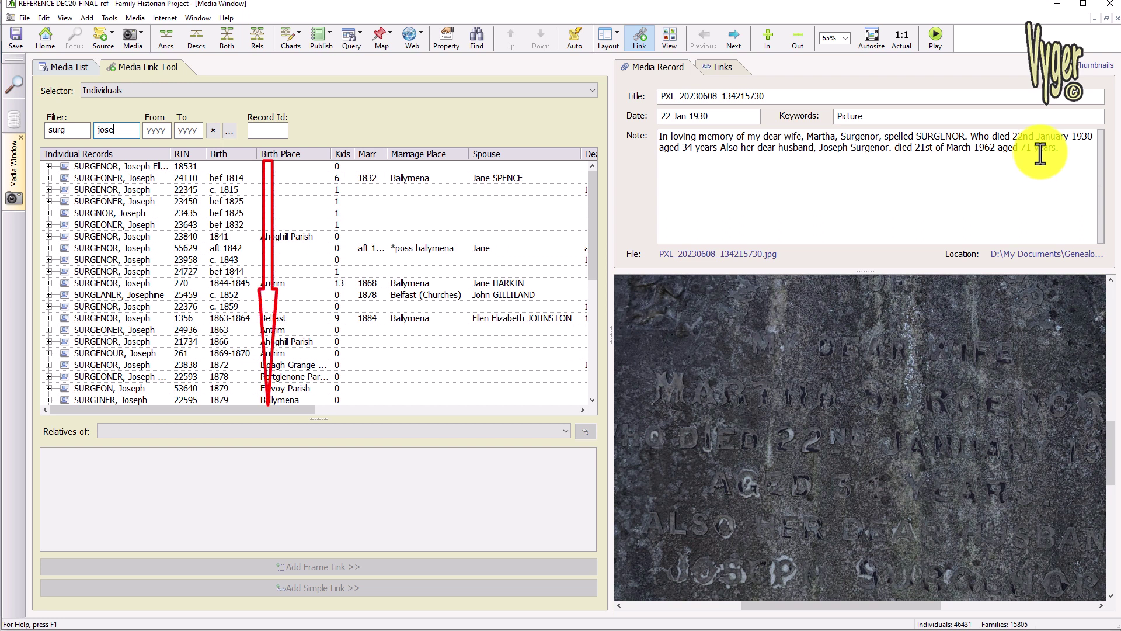
left_click_drag(592, 222, 592, 266)
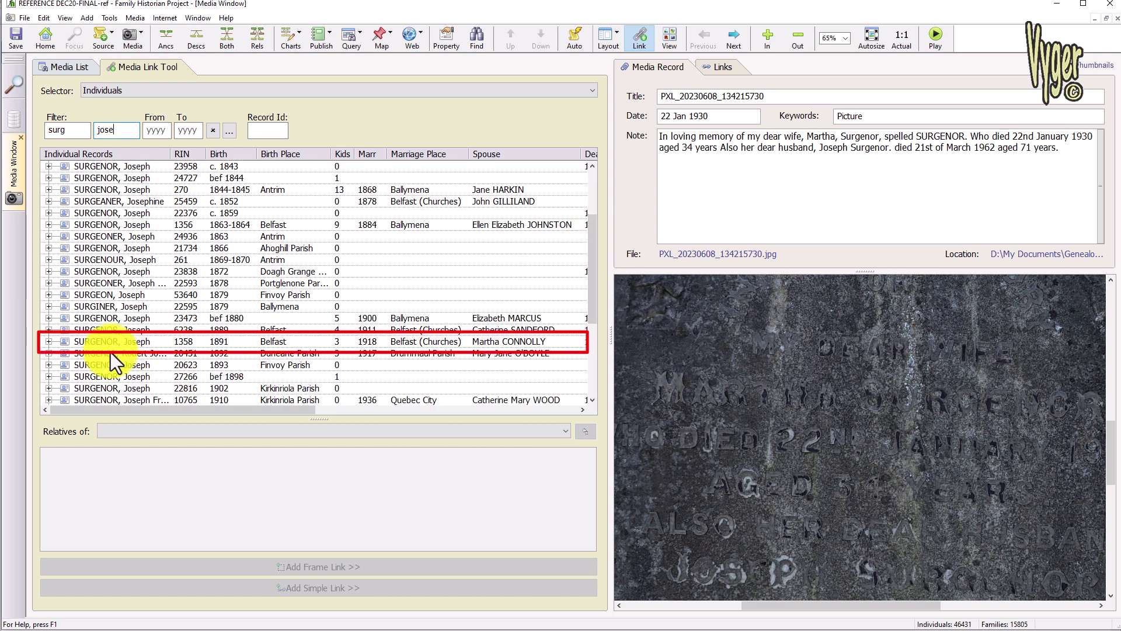
left_click(257, 342)
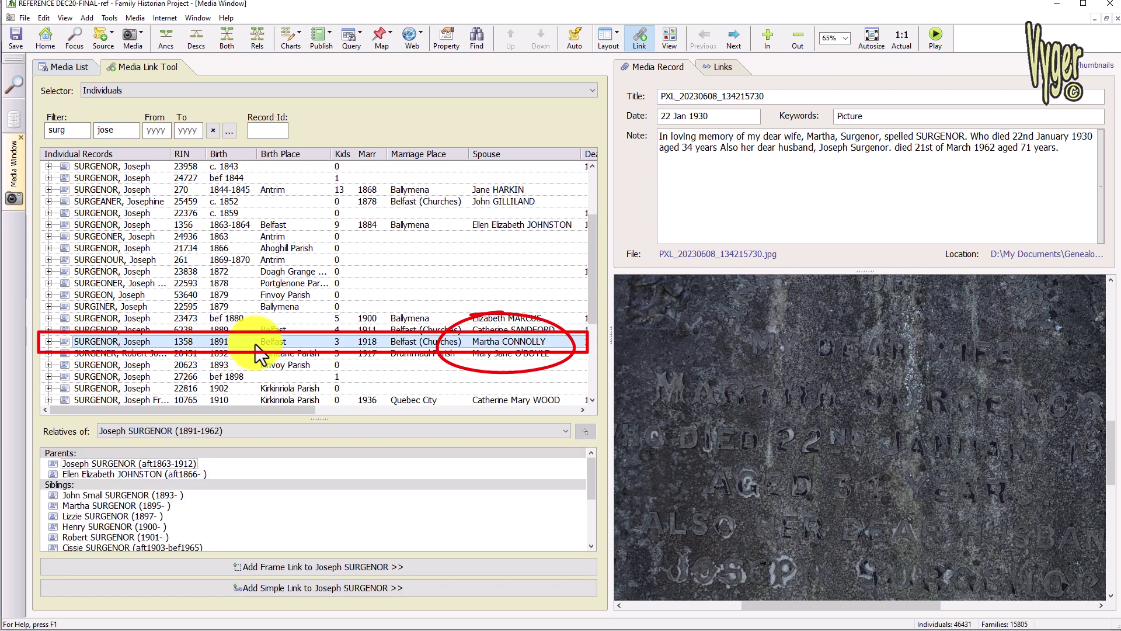
left_click_drag(591, 267, 595, 316)
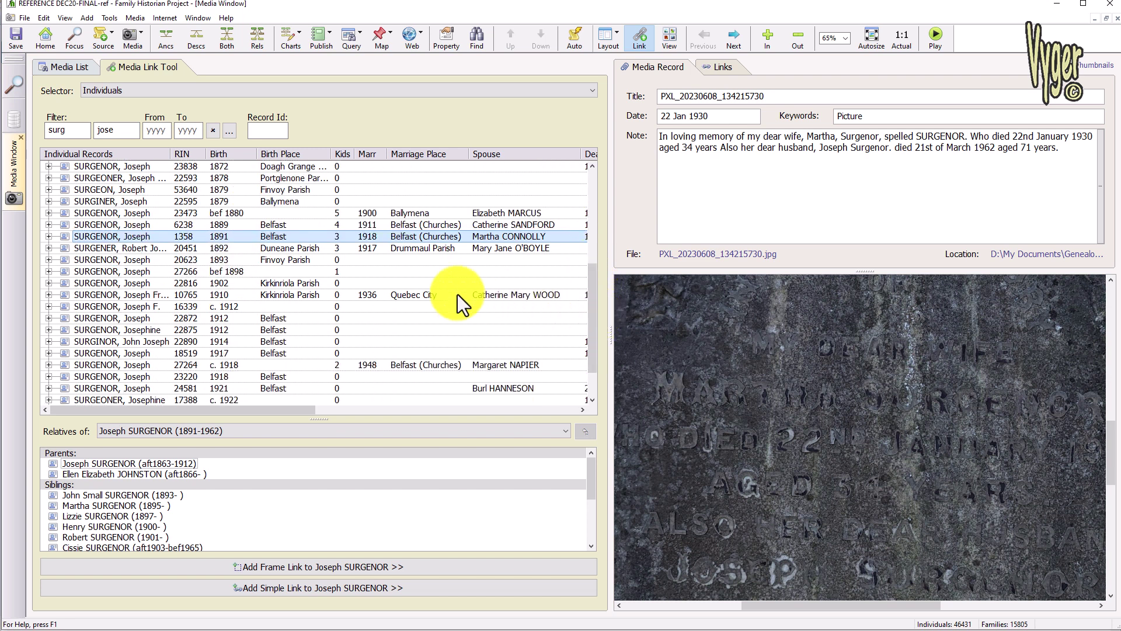
double_click(114, 240)
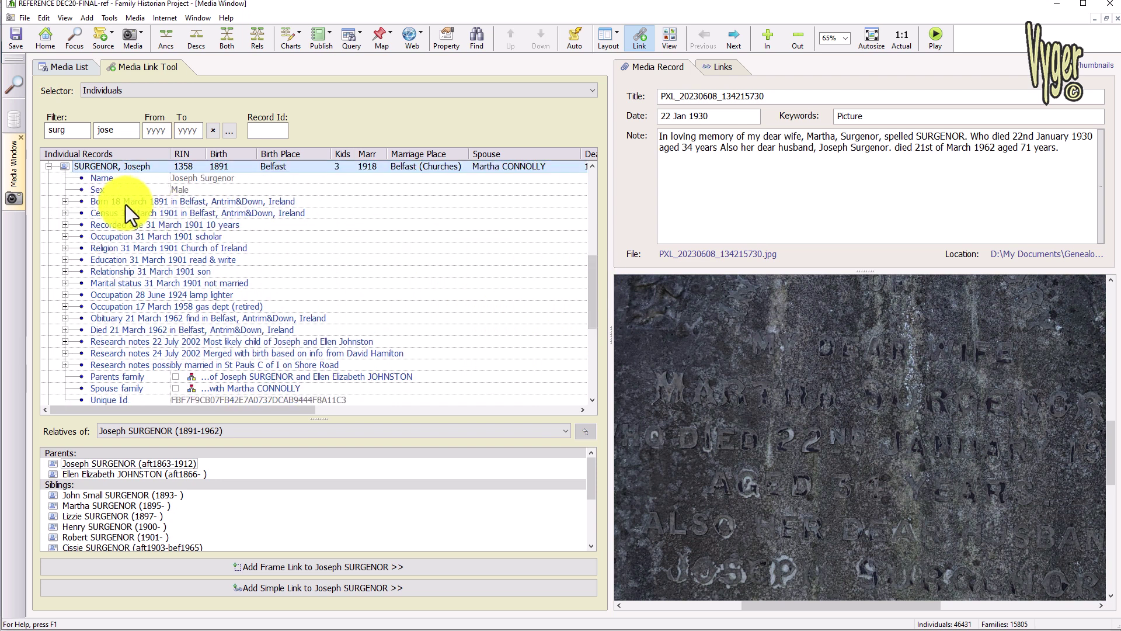
left_click(114, 316)
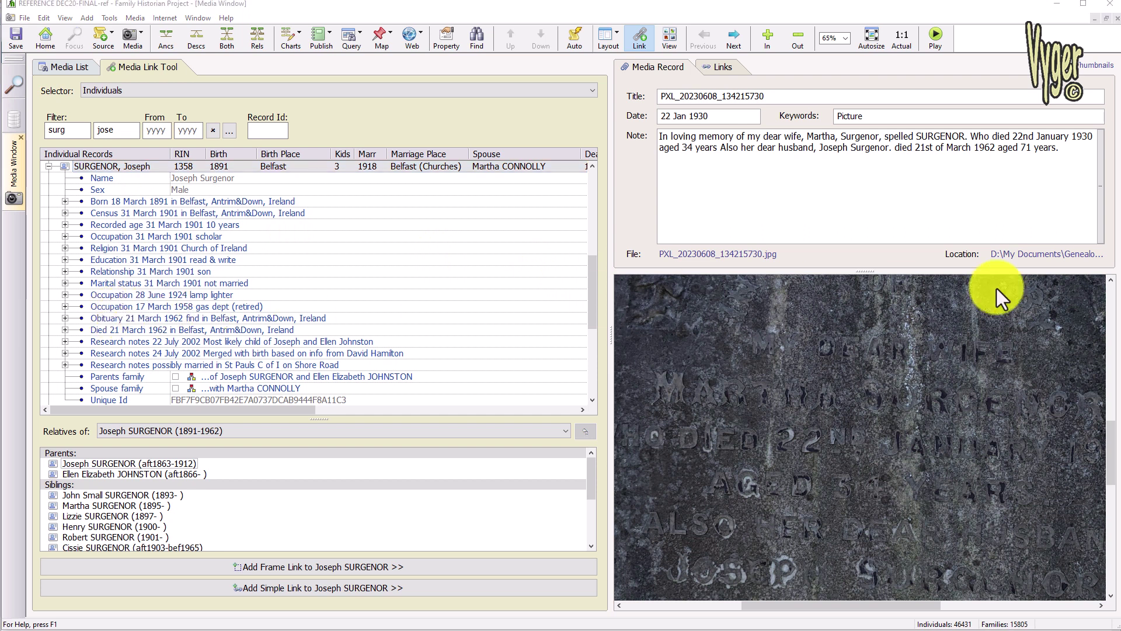
left_click_drag(759, 17, 674, 76)
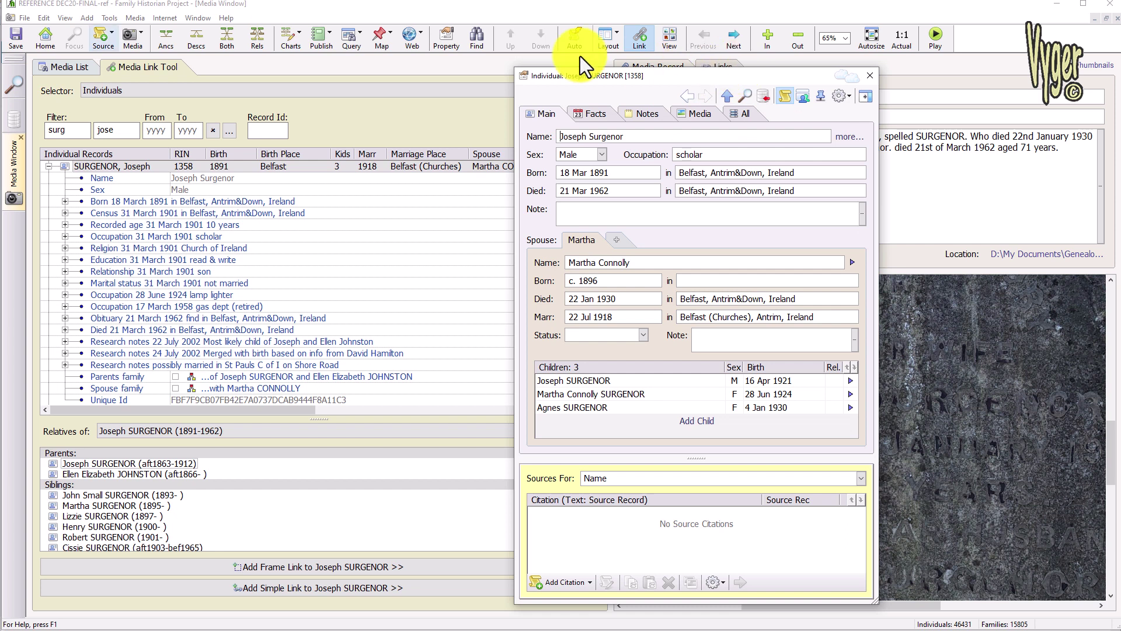
Try Restore Defaults and Disable Property Box Management in the Workspaces preferences, leaving the settings unsaved.
left_click(112, 19)
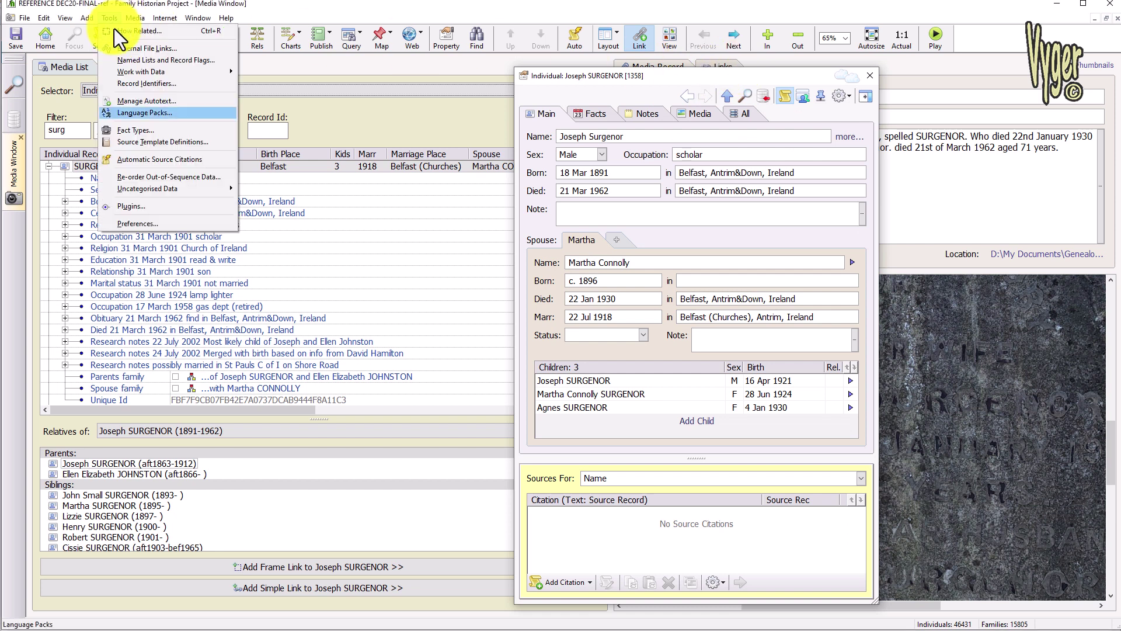
left_click(151, 225)
left_click(355, 333)
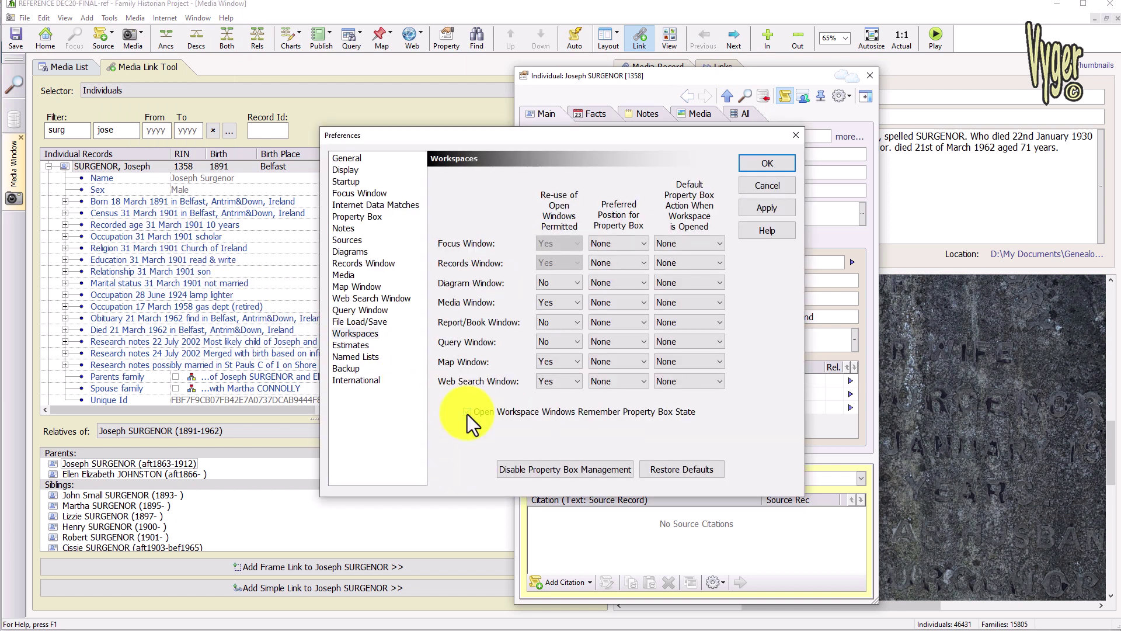
left_click(682, 469)
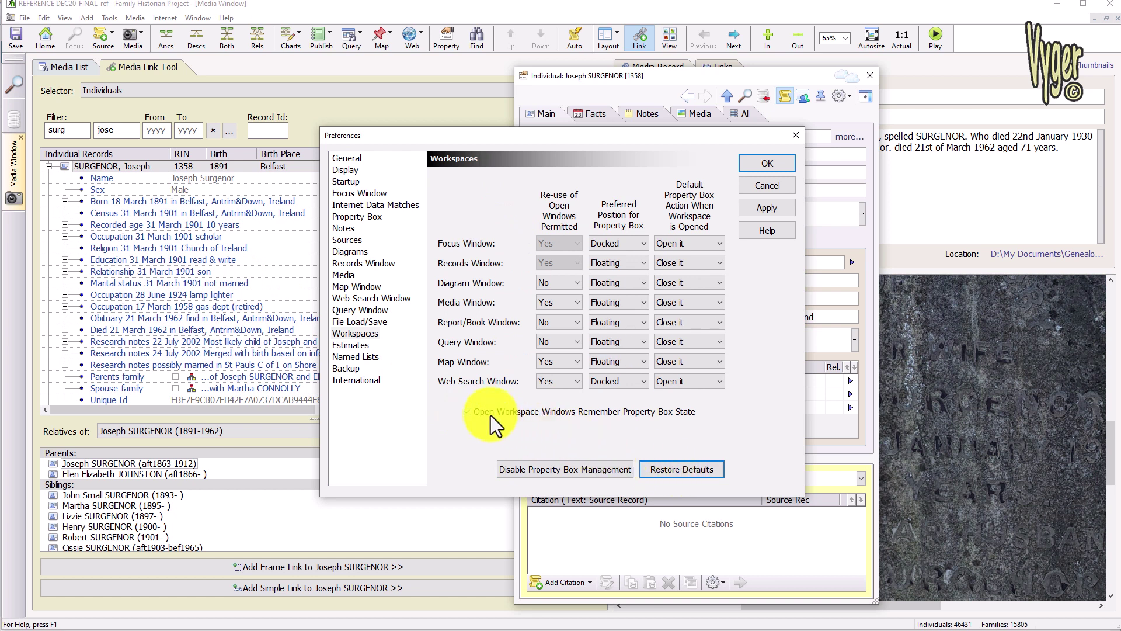
left_click(471, 414)
left_click(555, 472)
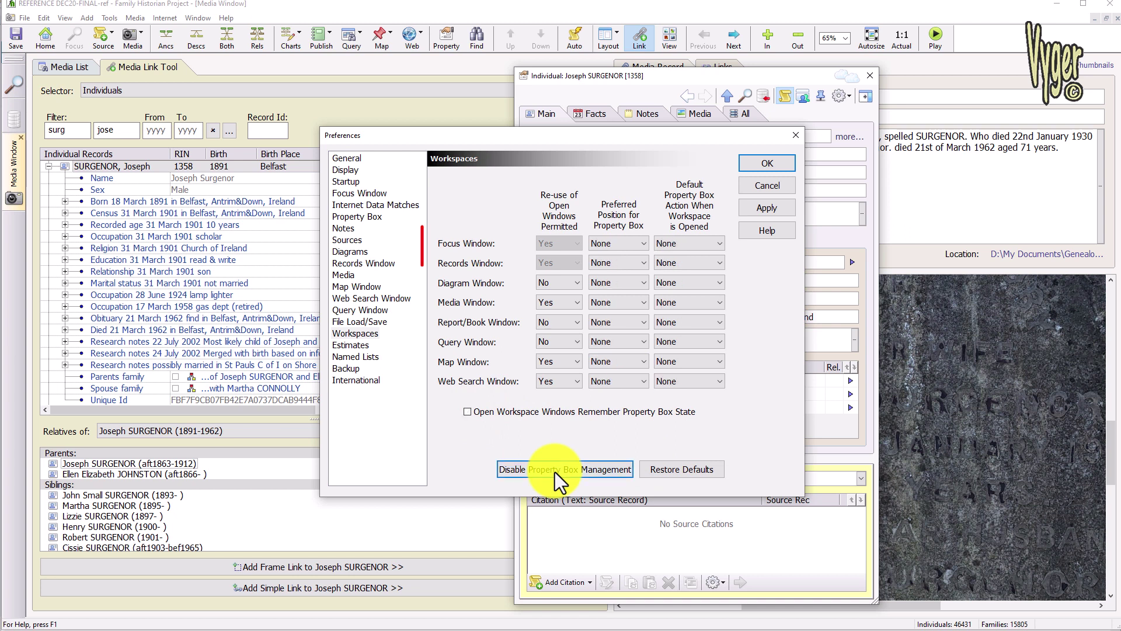
left_click(759, 184)
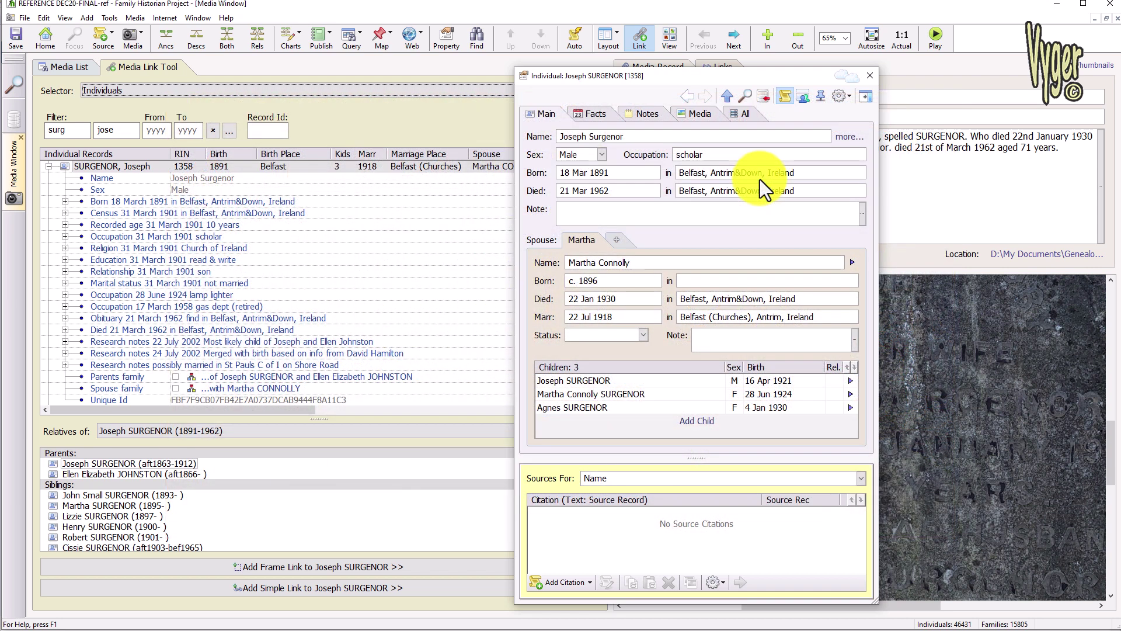
Add a burial fact for the husband dated 21 Mar 1962 in Carnmoney Parish, Belfast Lower, Antrim, Ireland, with the Carnmoney Main plot as address.
left_click(595, 113)
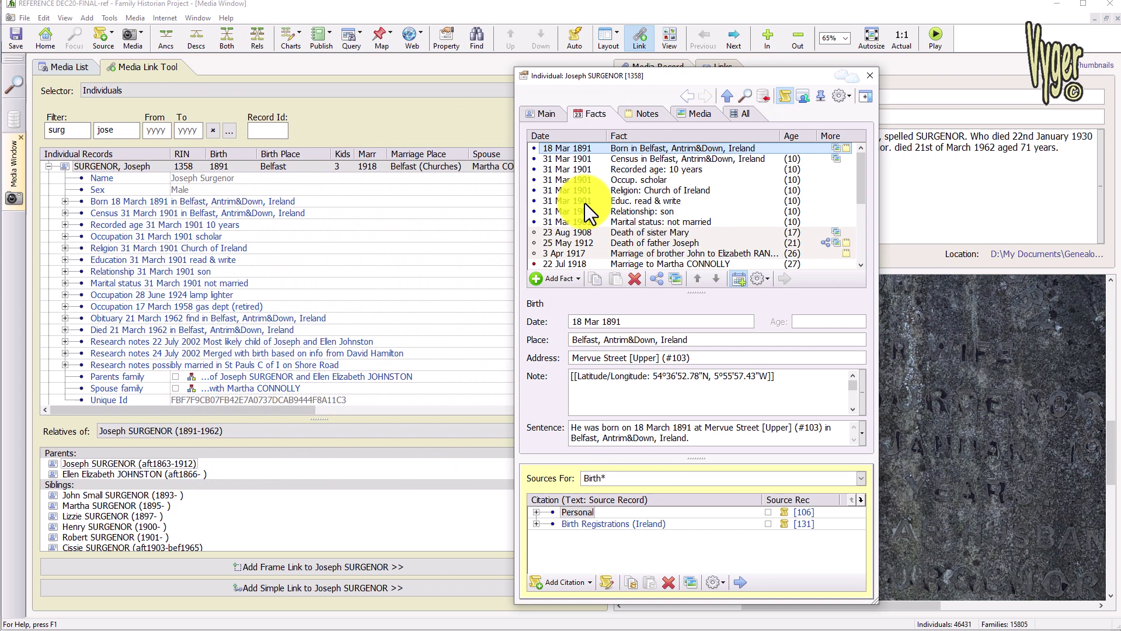
left_click(576, 278)
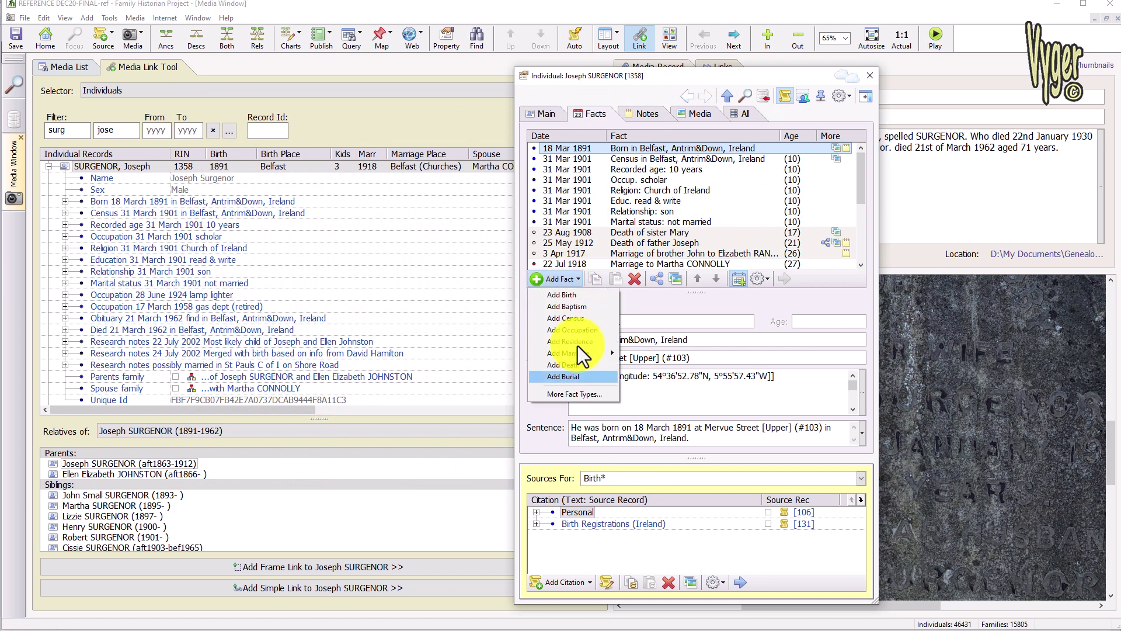
left_click(580, 380)
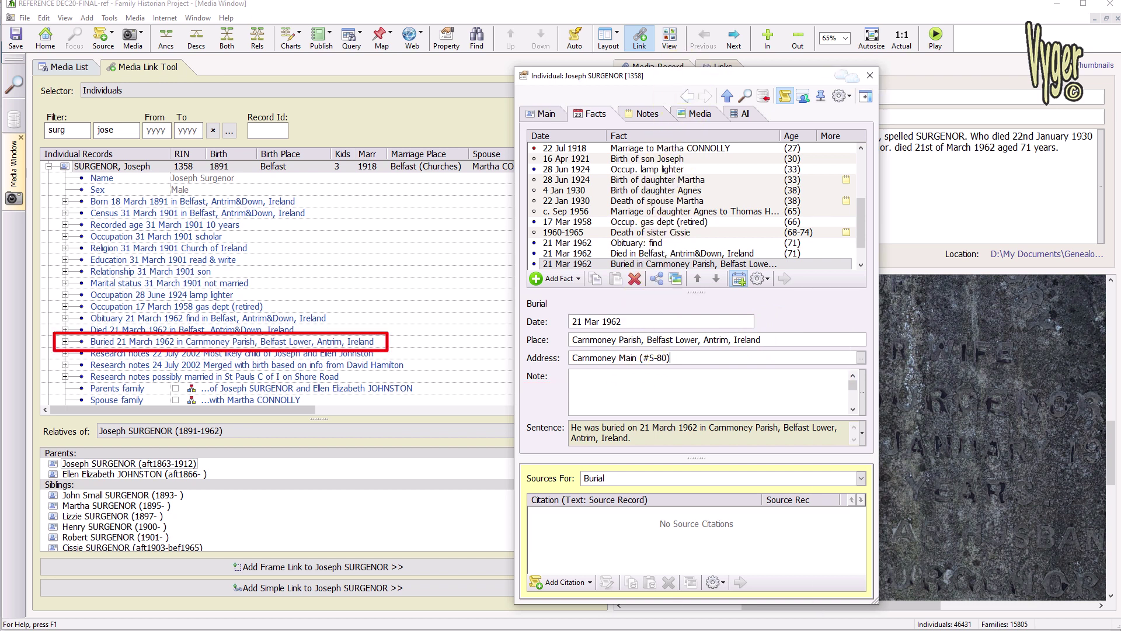
key("Escape")
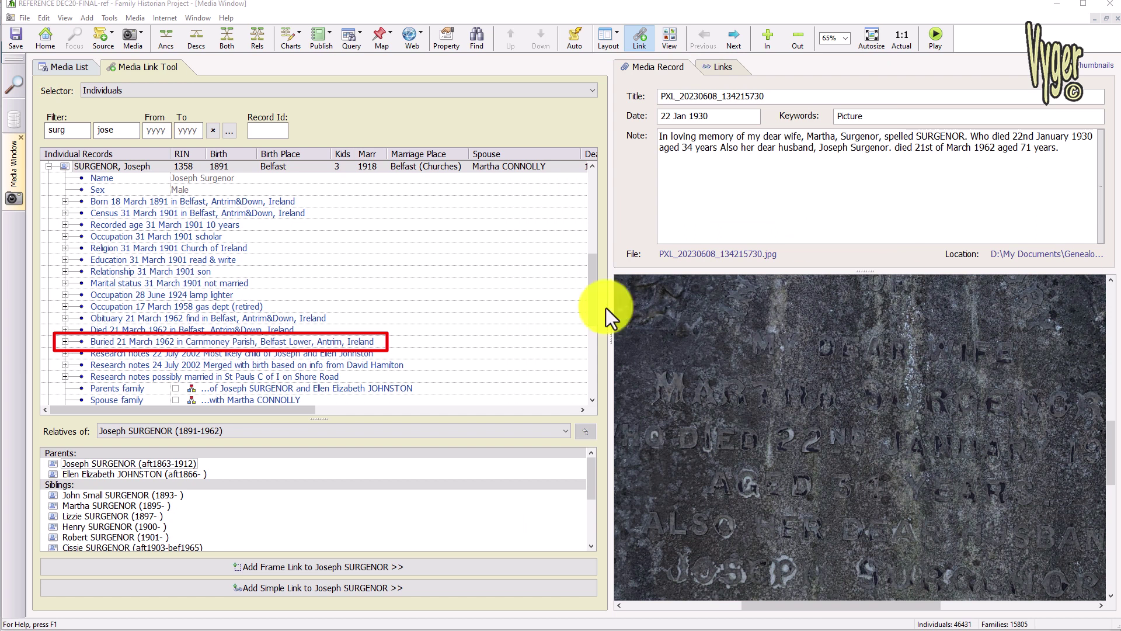
Link the gravestone photo to the husband's 1962 burial event with a simple link.
left_click(135, 341)
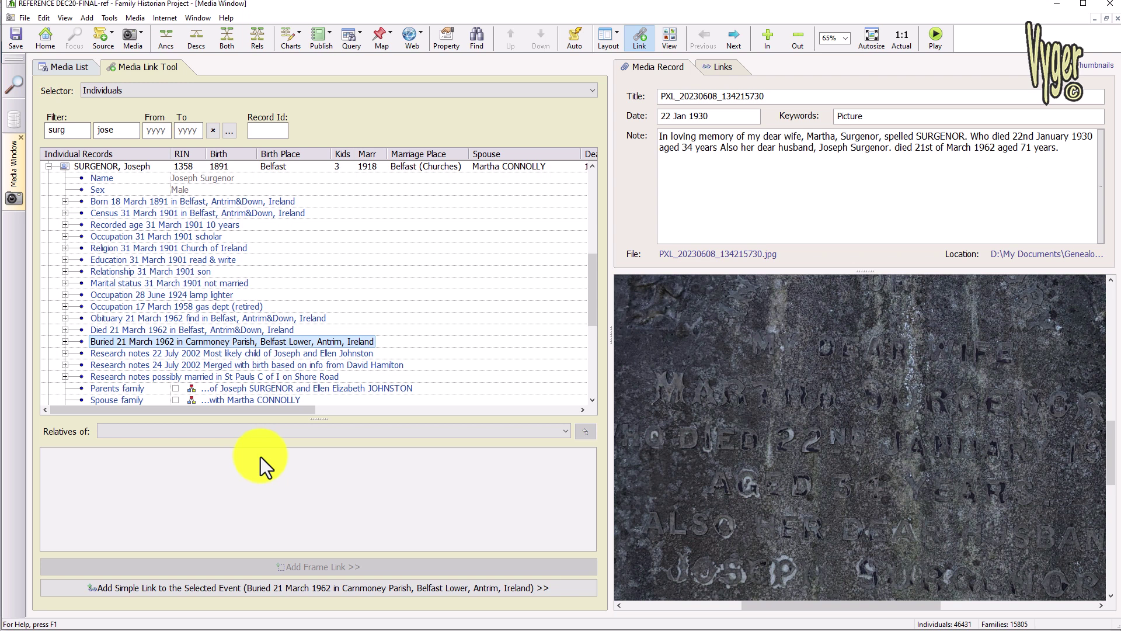
mouse_move(188, 342)
left_mouse_down()
mouse_move(744, 436)
mouse_move(745, 422)
left_mouse_up()
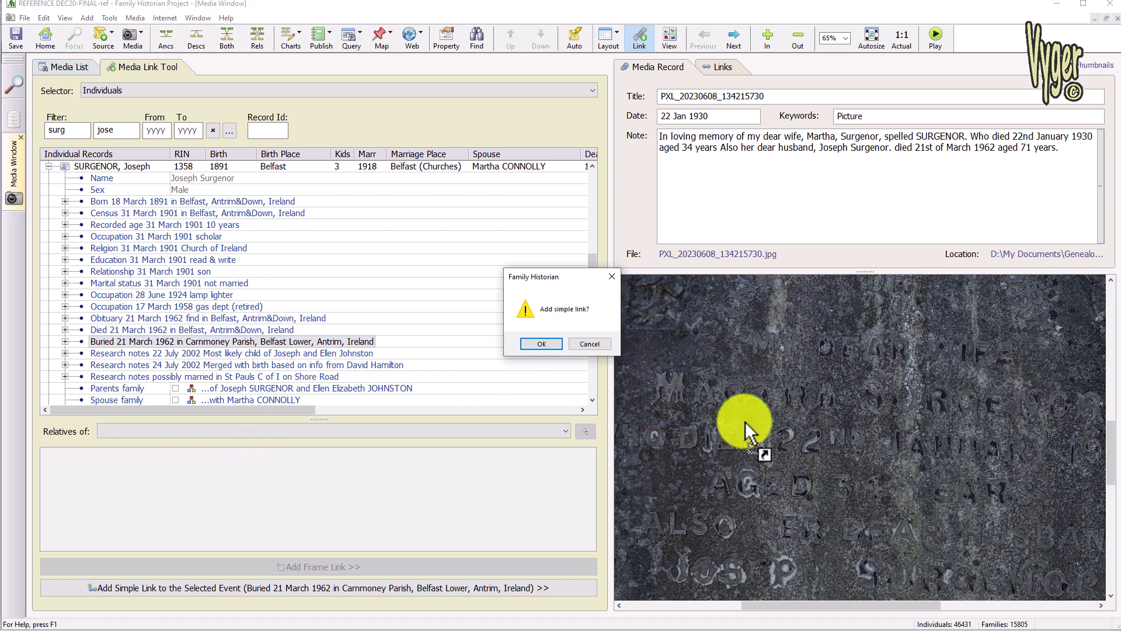
left_click(539, 343)
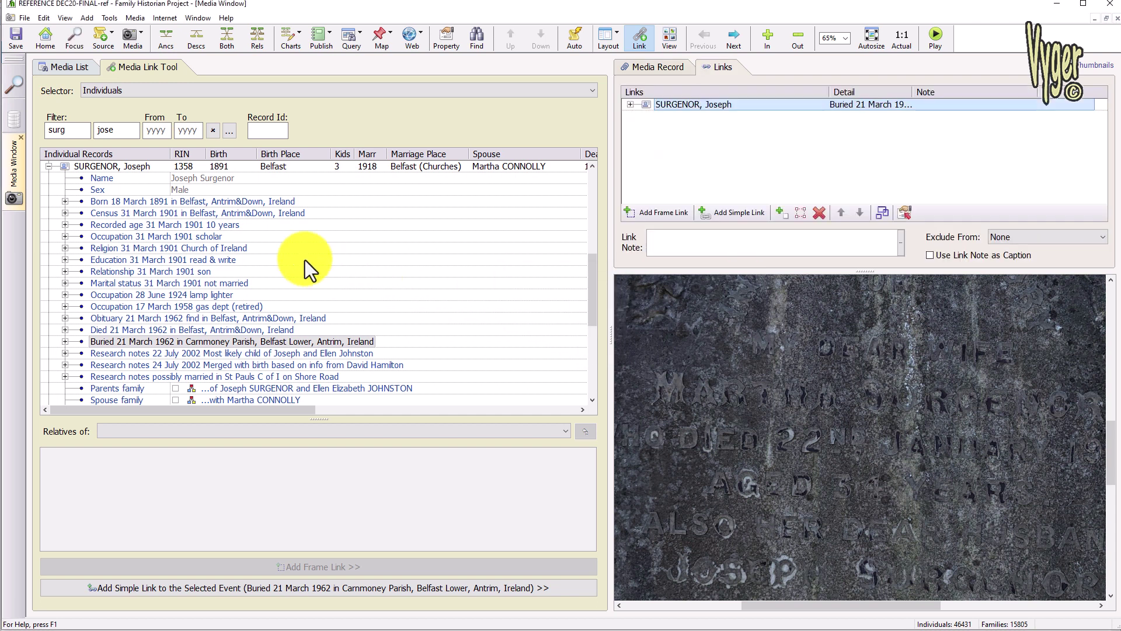
left_click(48, 166)
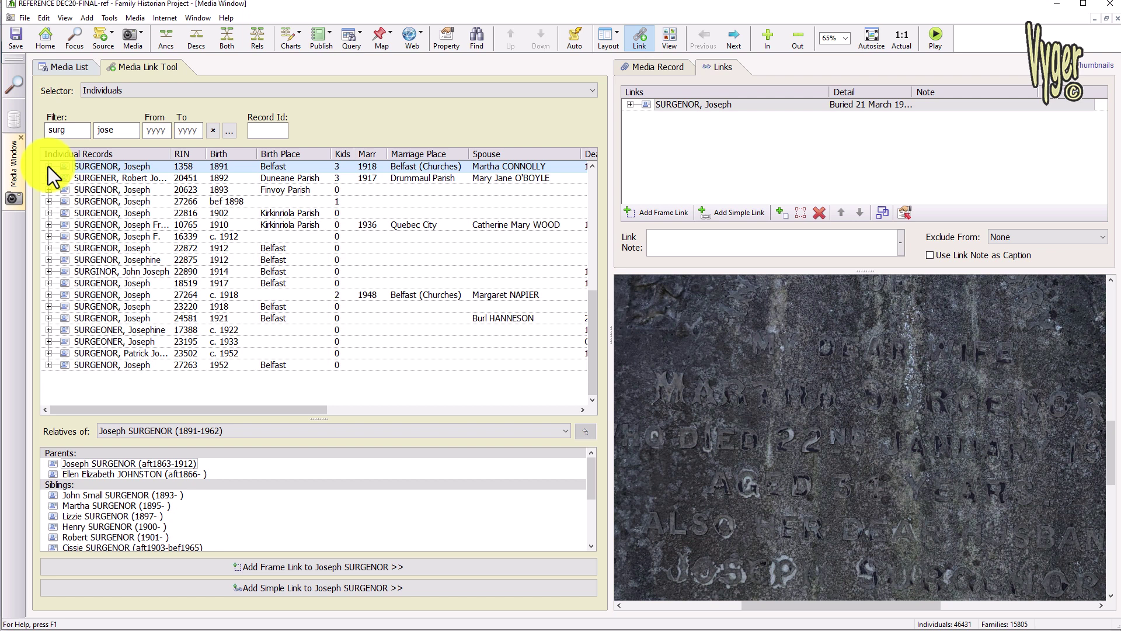
left_click(145, 507)
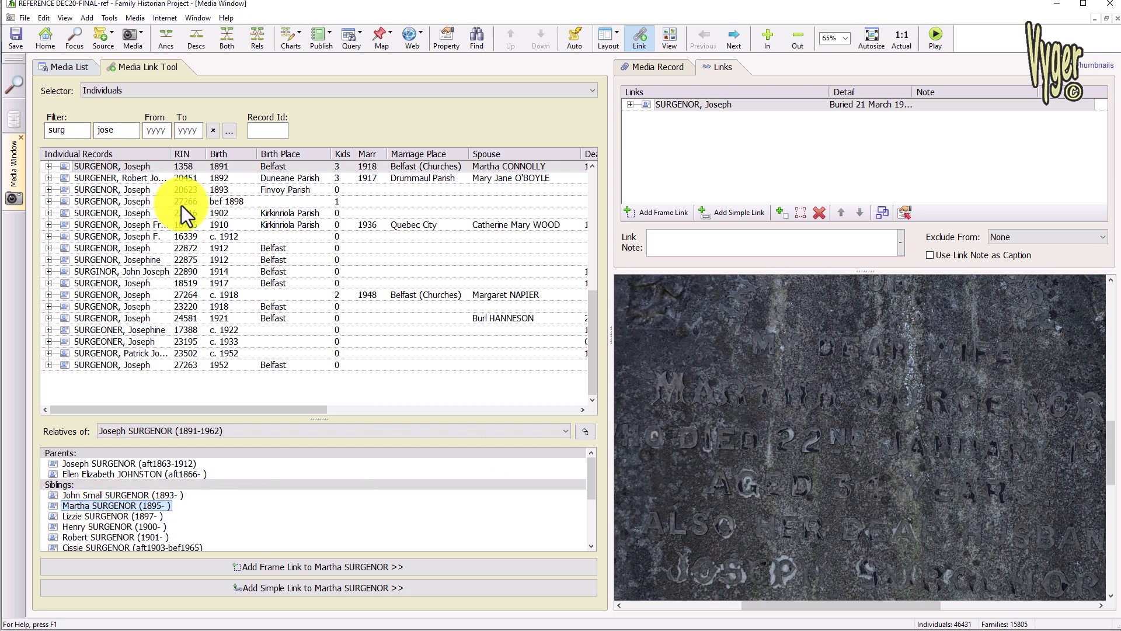
left_click(49, 166)
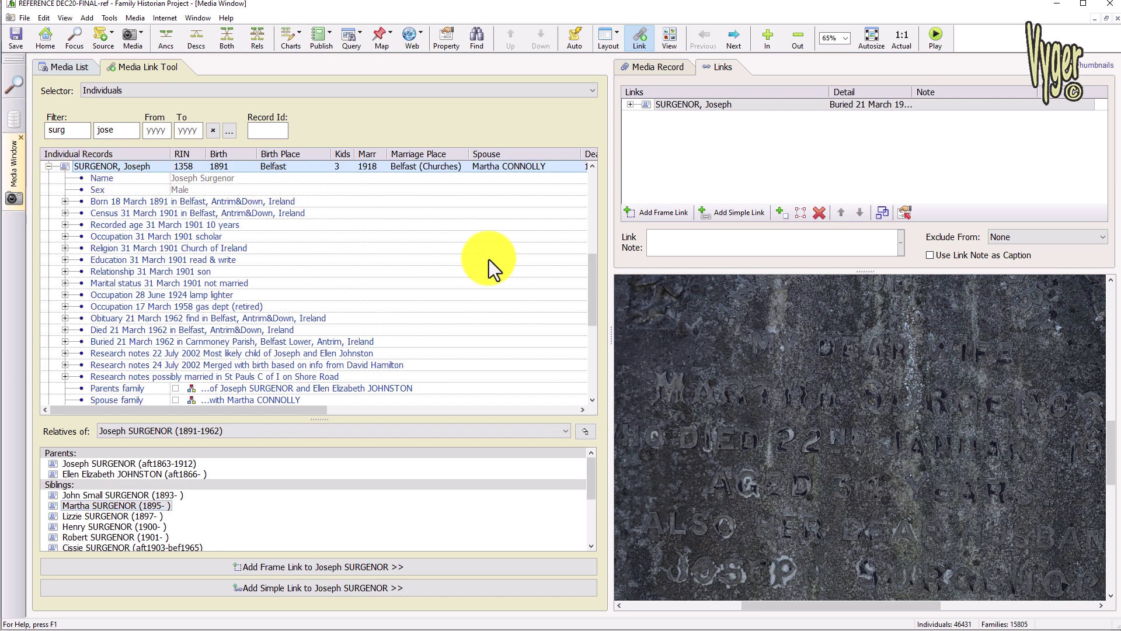
Expand the spouse family under the husband's record and show the wife's facts.
scroll(489, 260, "down", 3)
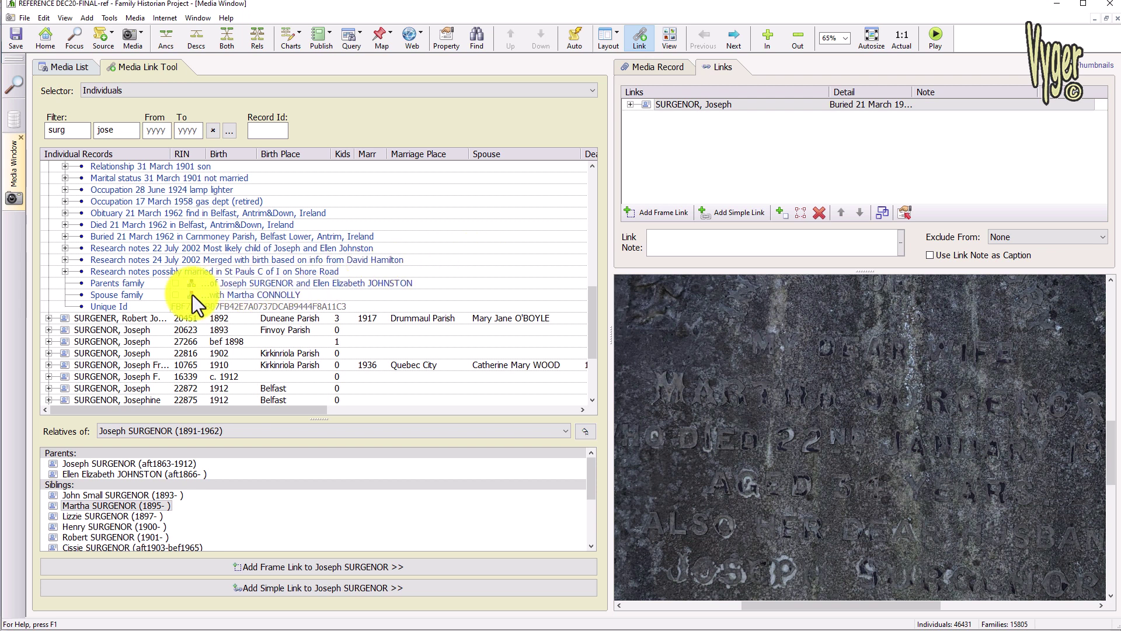
double_click(175, 296)
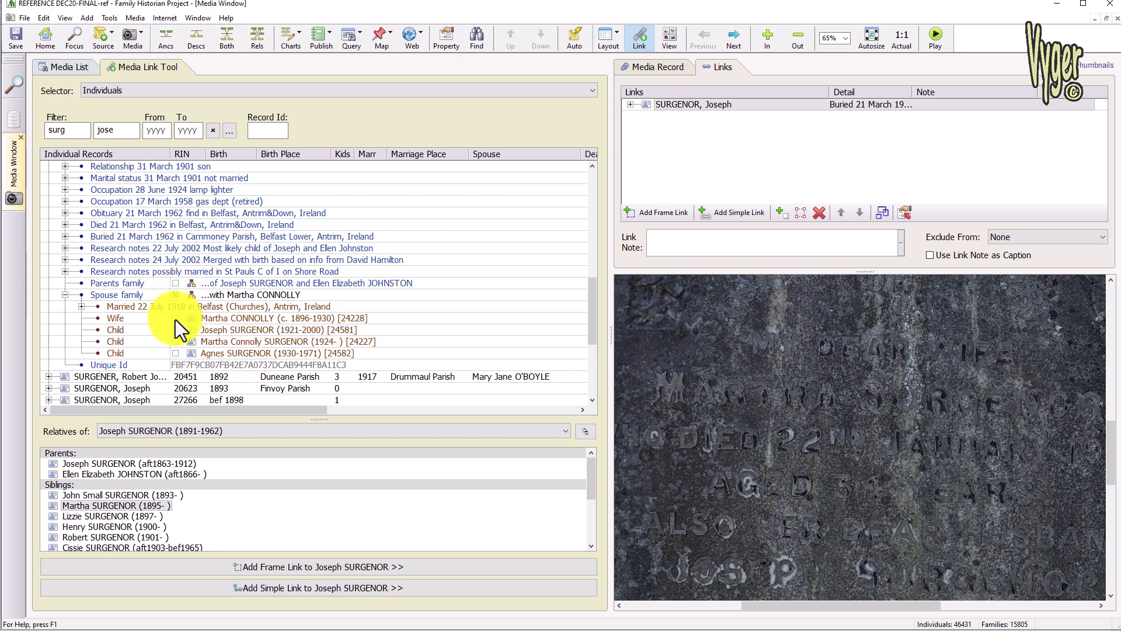
double_click(176, 320)
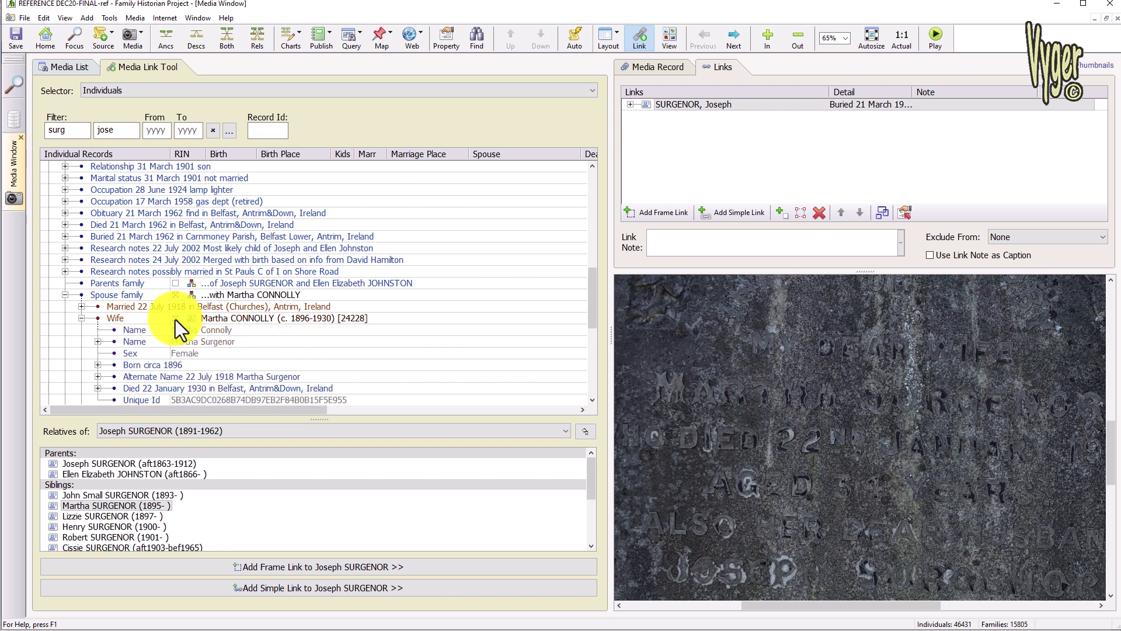
scroll(423, 302, "down", 3)
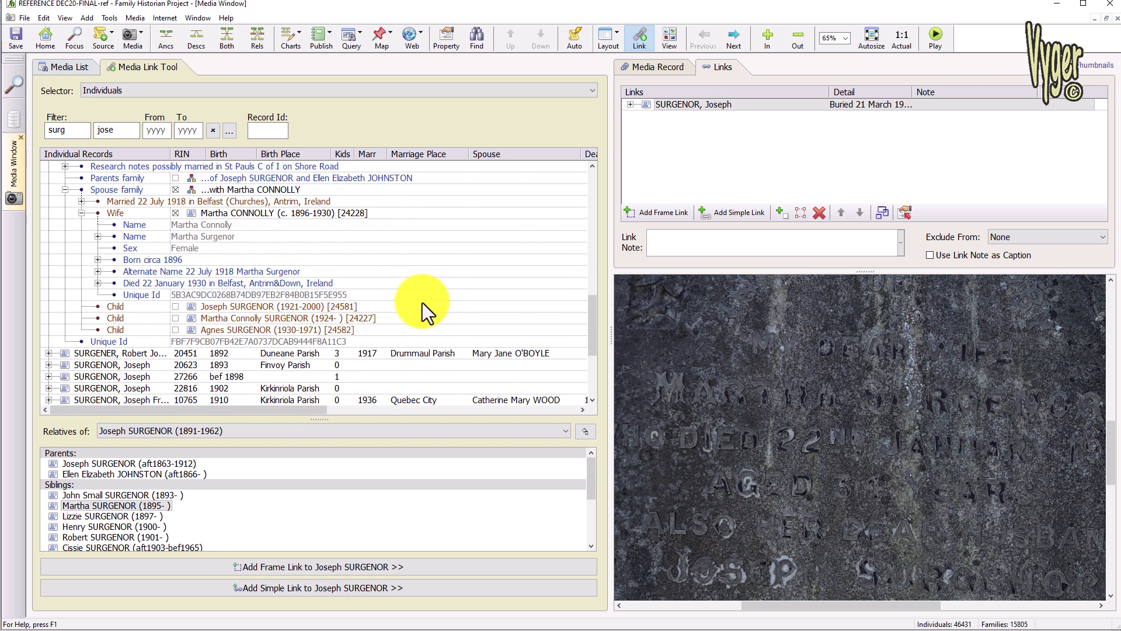
Add a burial fact for the wife dated 22 Jan 1930 in Carnmoney Parish, Belfast Lower, Antrim, Ireland, with the Carnmoney Main plot as address.
left_click(240, 212)
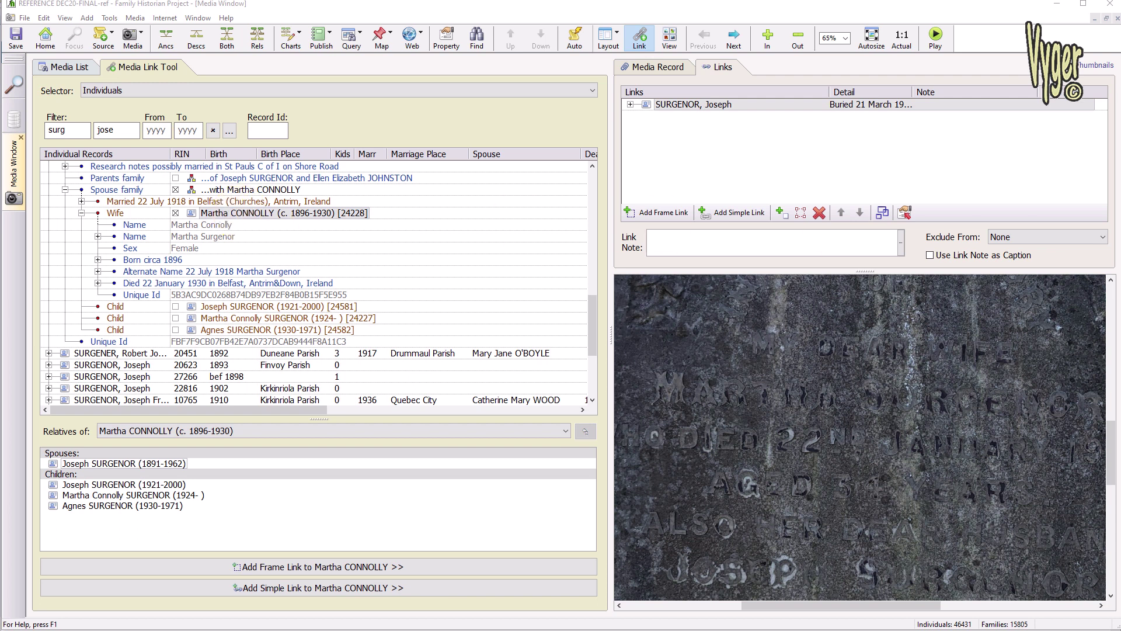
left_click_drag(791, 227, 704, 93)
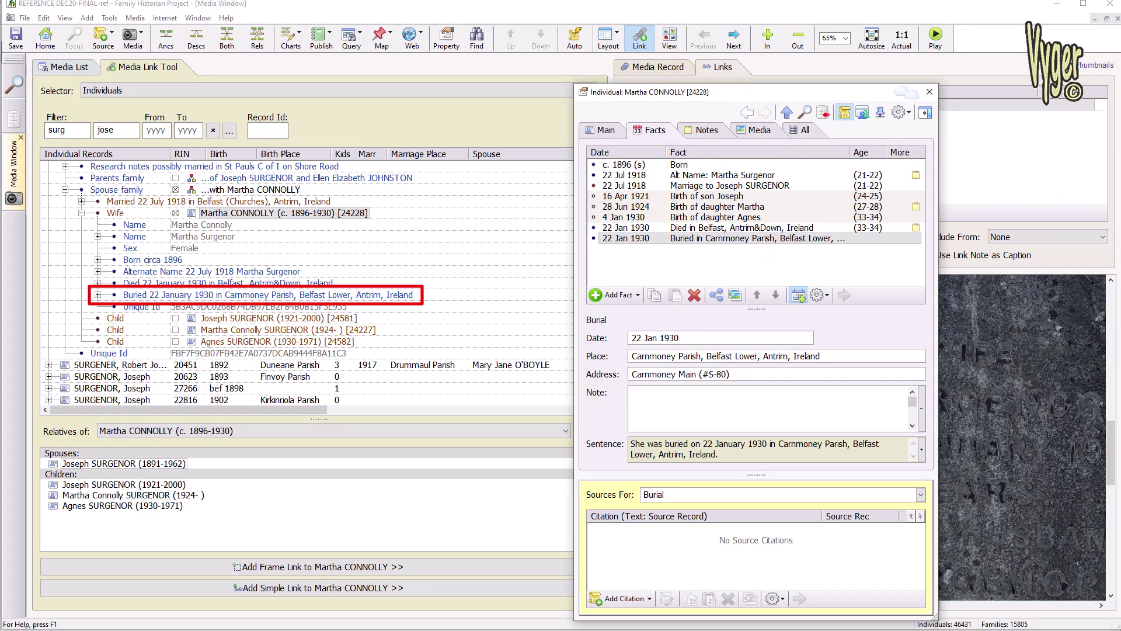
key("Escape")
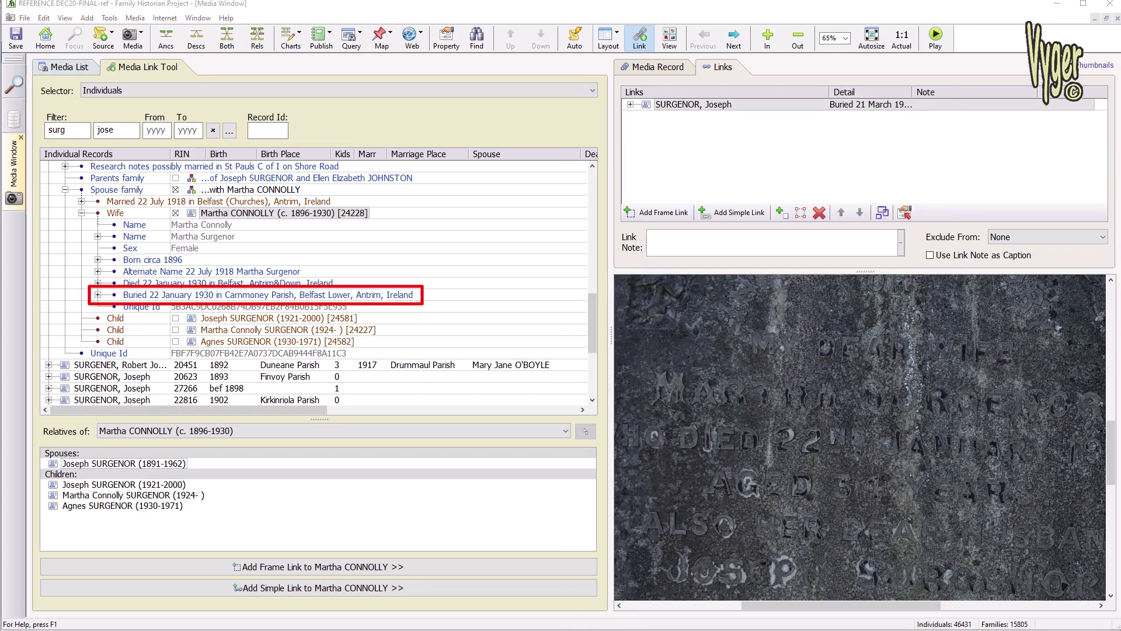
Link the gravestone photo to the wife's 1930 burial event with a simple link.
left_click(197, 295)
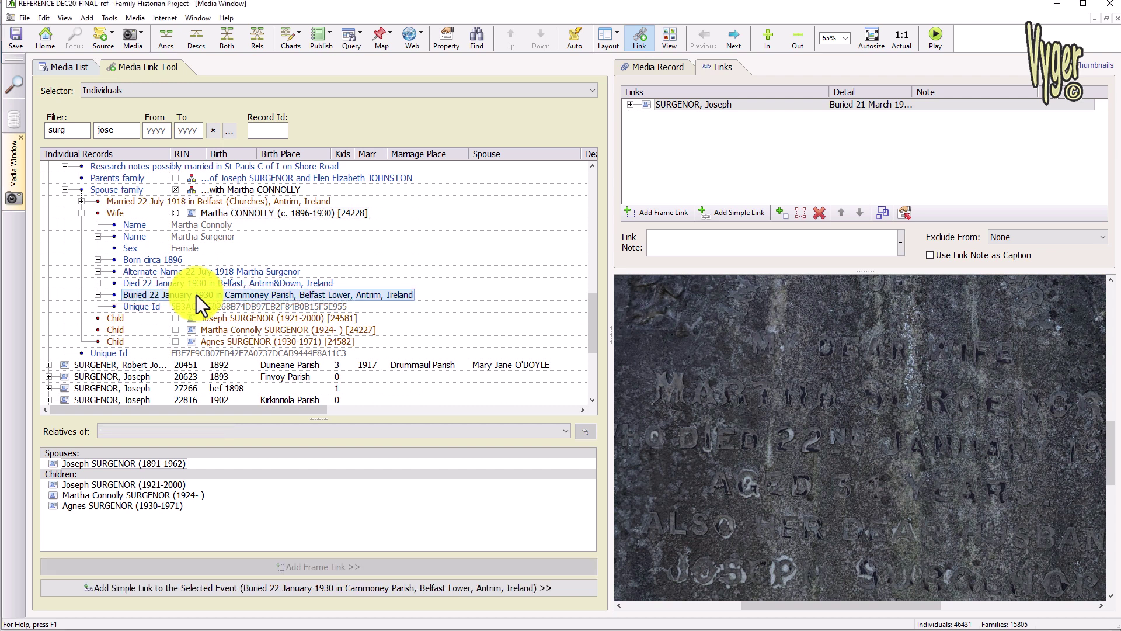
left_click(912, 389)
left_click(528, 345)
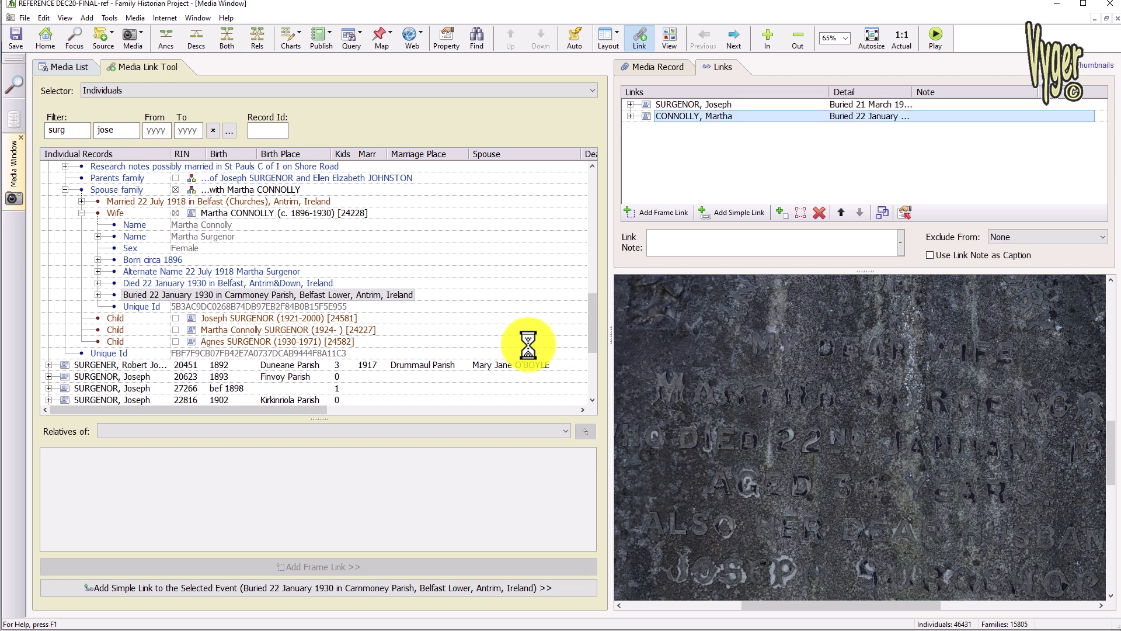
Generate an ancestor and descendant diagram of all generations rooted on the wife, and look over the children and their spouses.
scroll(534, 351, "up", 1)
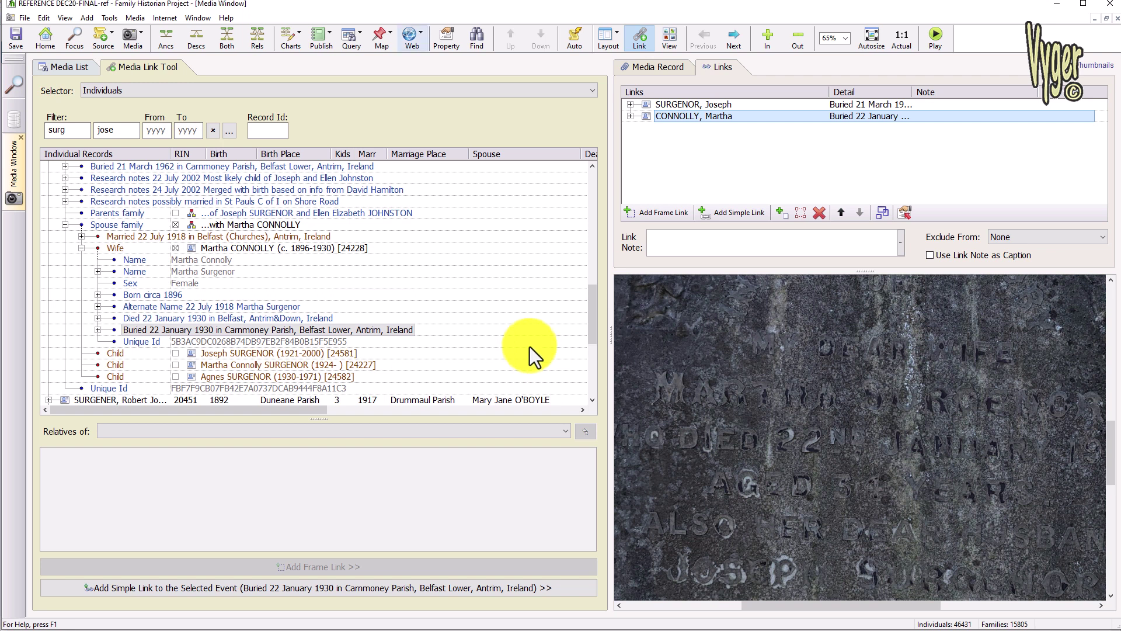
left_click(226, 38)
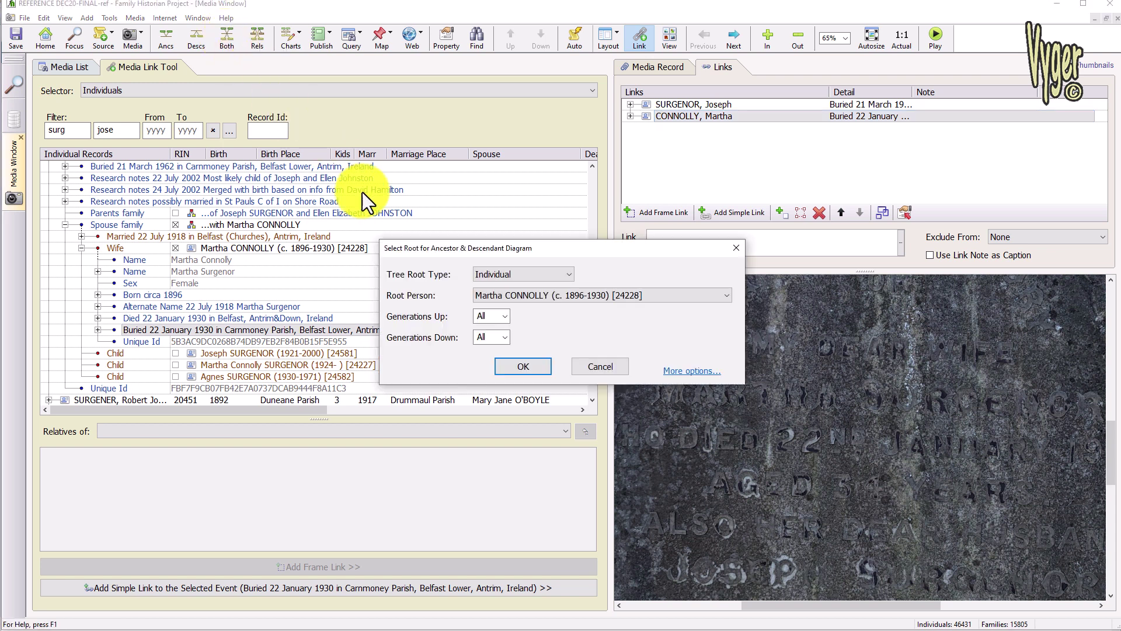
left_click(521, 368)
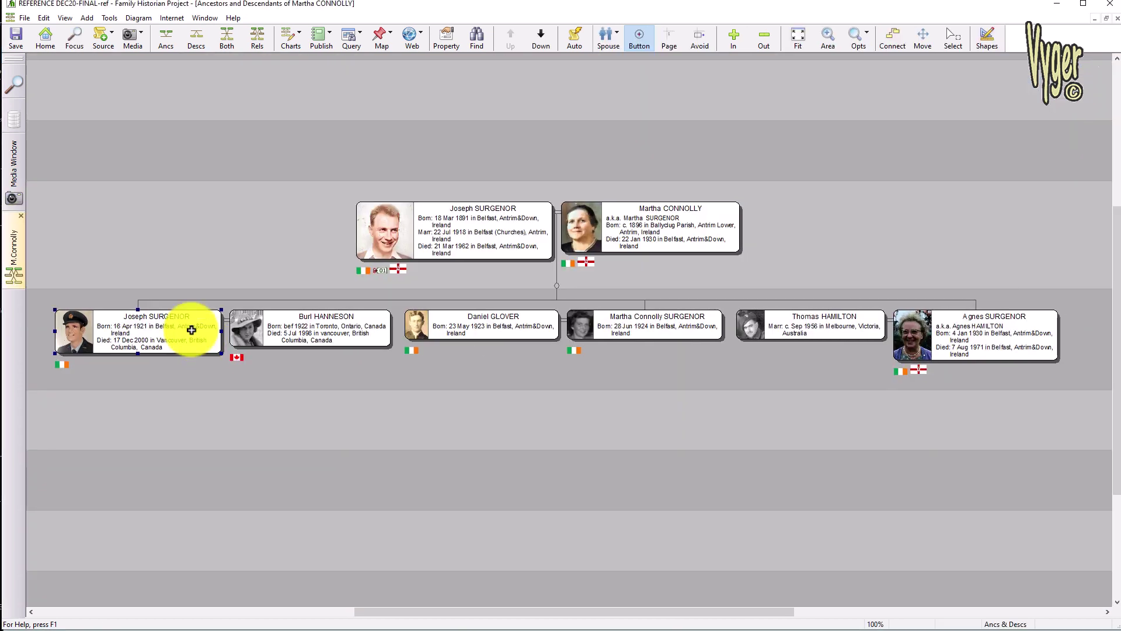
left_click(498, 319)
left_click(961, 329)
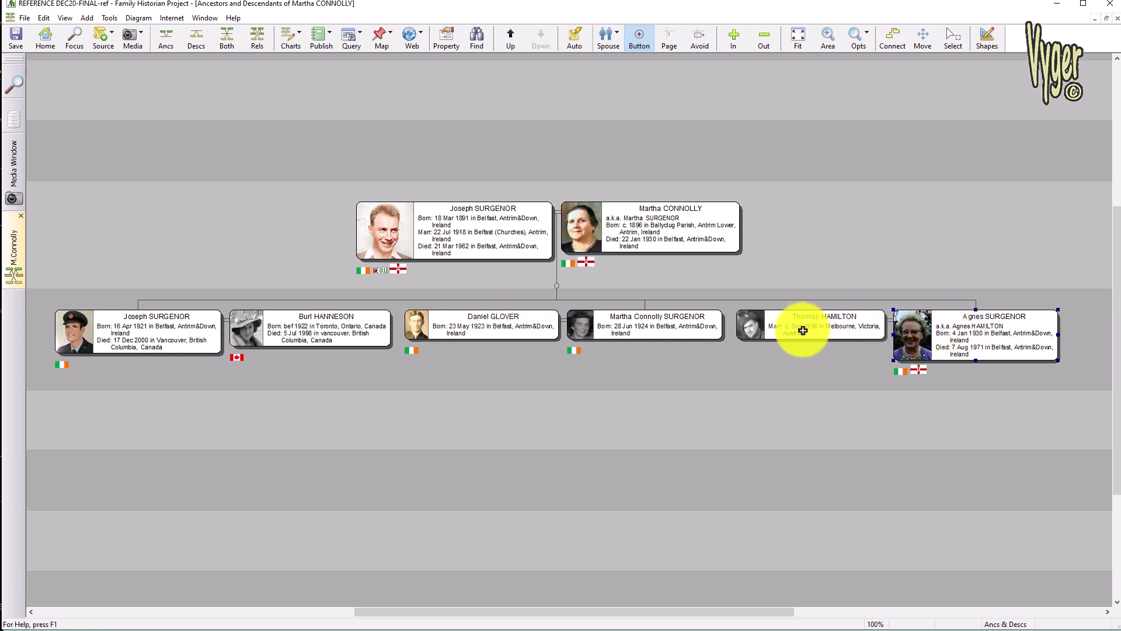
left_click(777, 325)
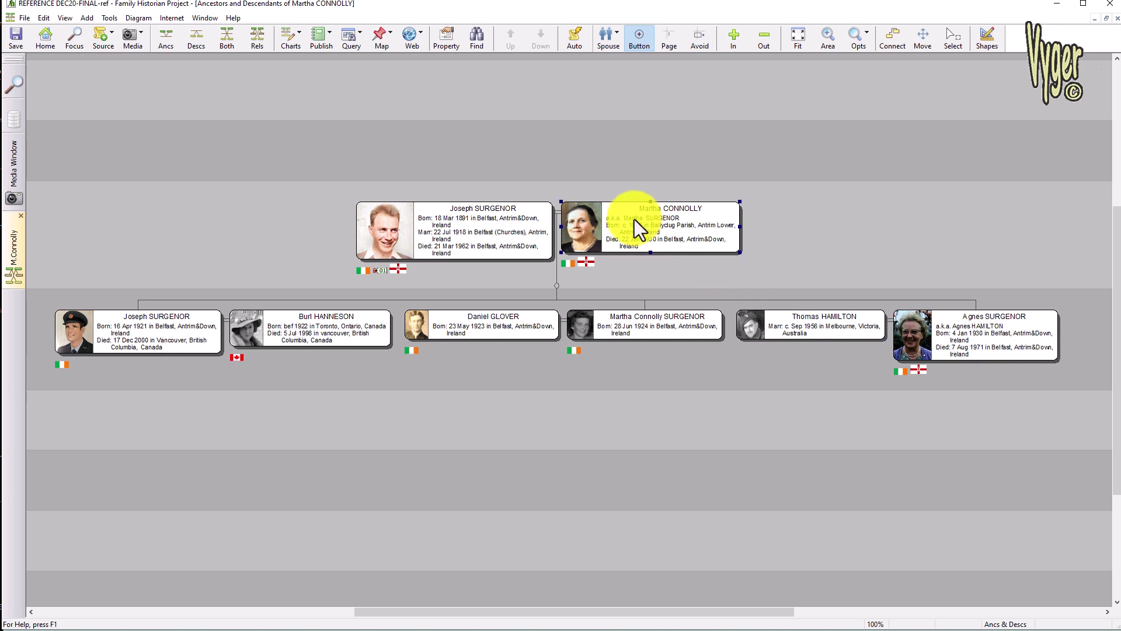
Generate an Individual Narrative report for the wife from the diagram and check the burial text and gravestone photo.
left_click(313, 38)
mouse_move(398, 116)
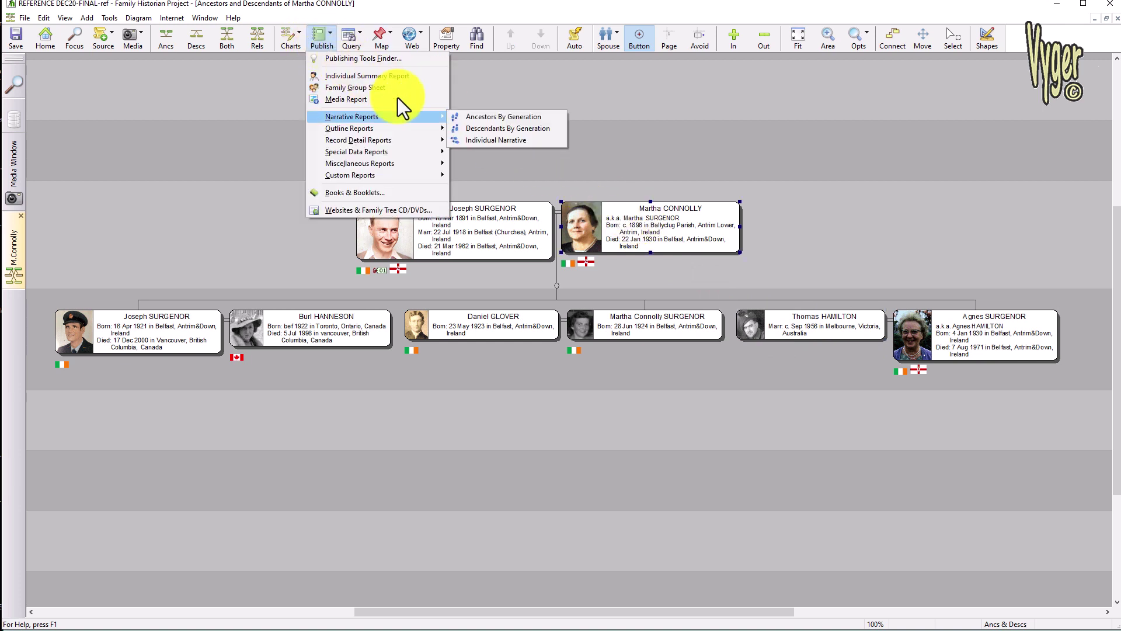
left_click(467, 145)
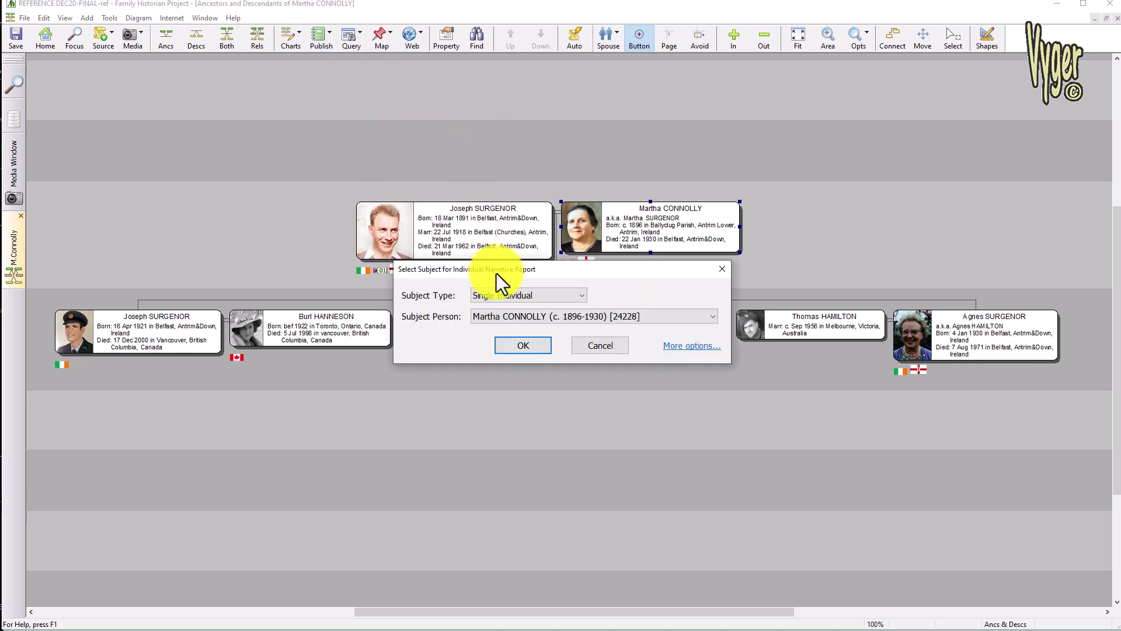
left_click(513, 347)
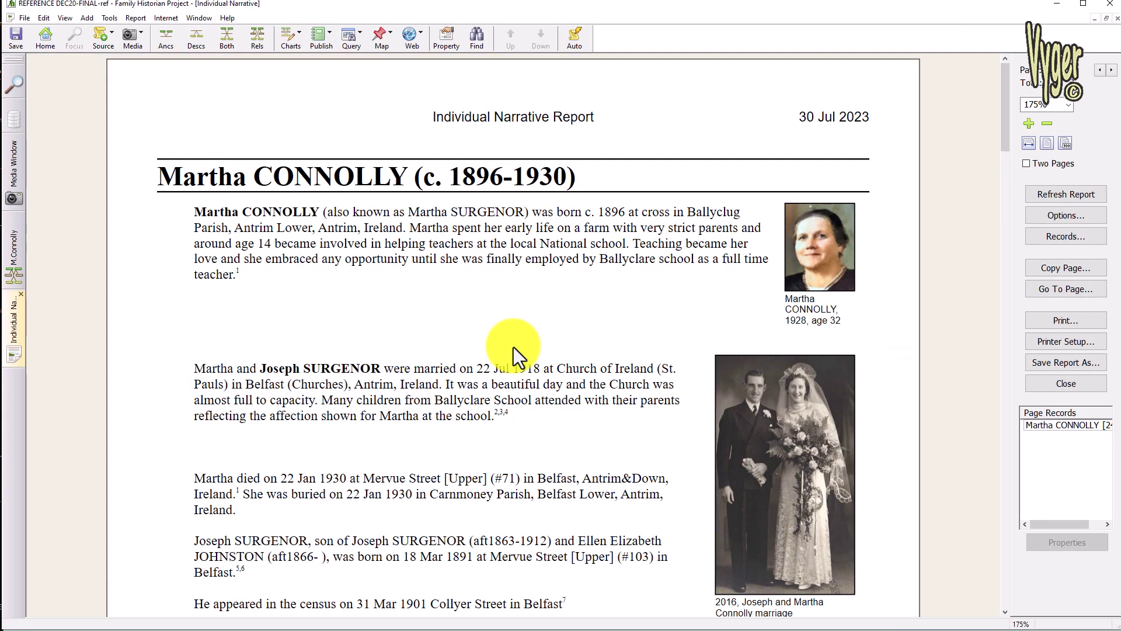
scroll(676, 345, "down", 5)
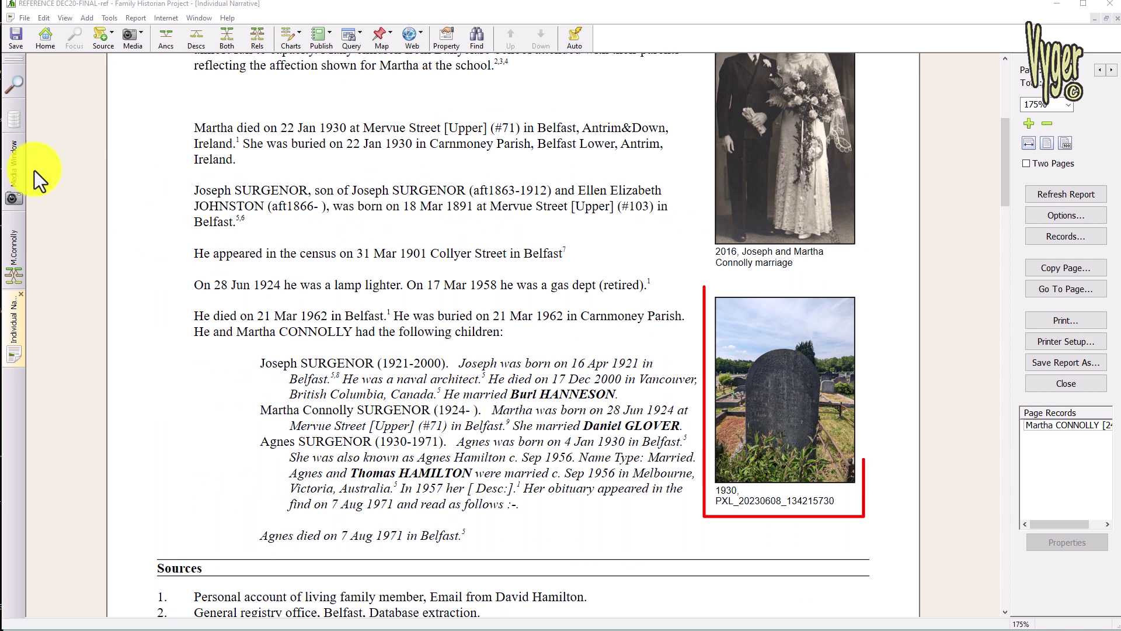
Review the open media window, family diagram and narrative report in turn, and close the report.
left_click(13, 160)
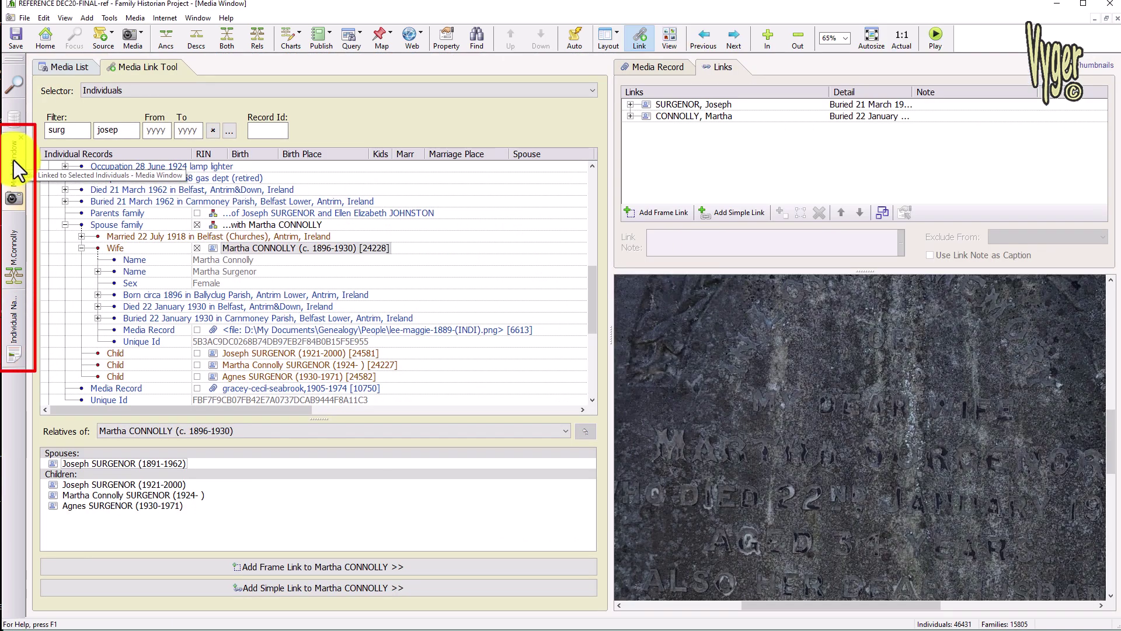
left_click(11, 247)
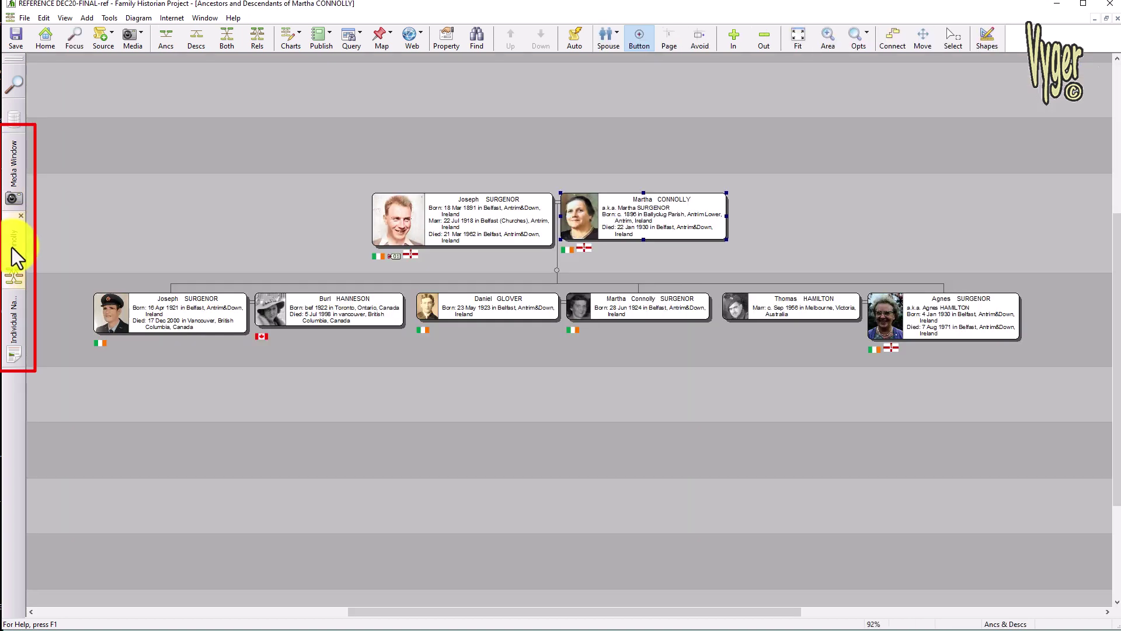
left_click(11, 322)
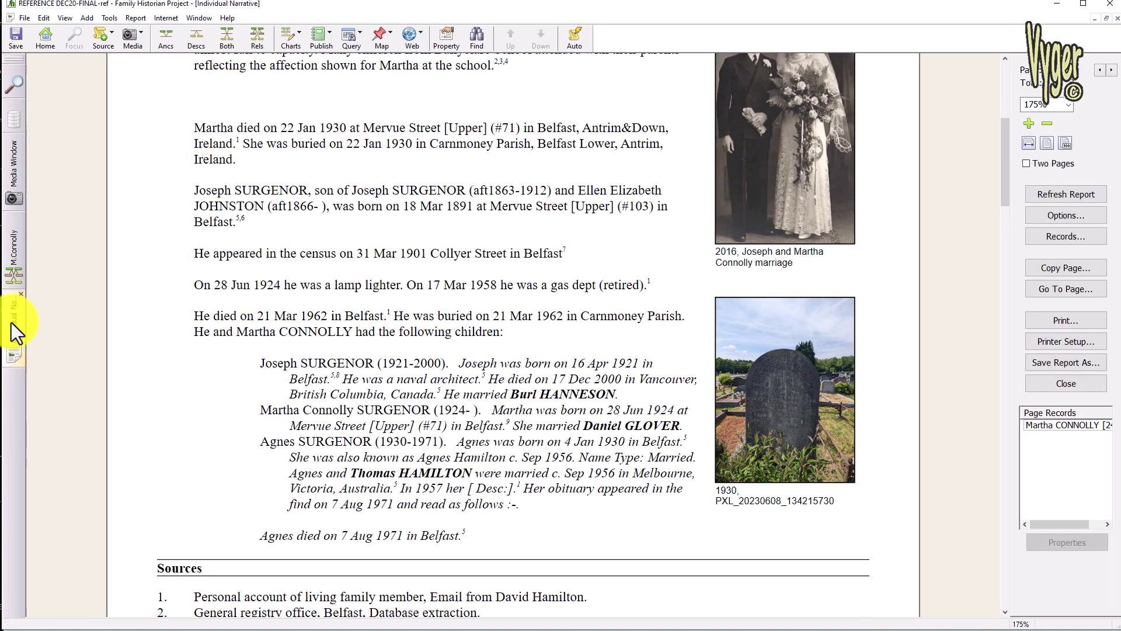
key("ctrl+F4")
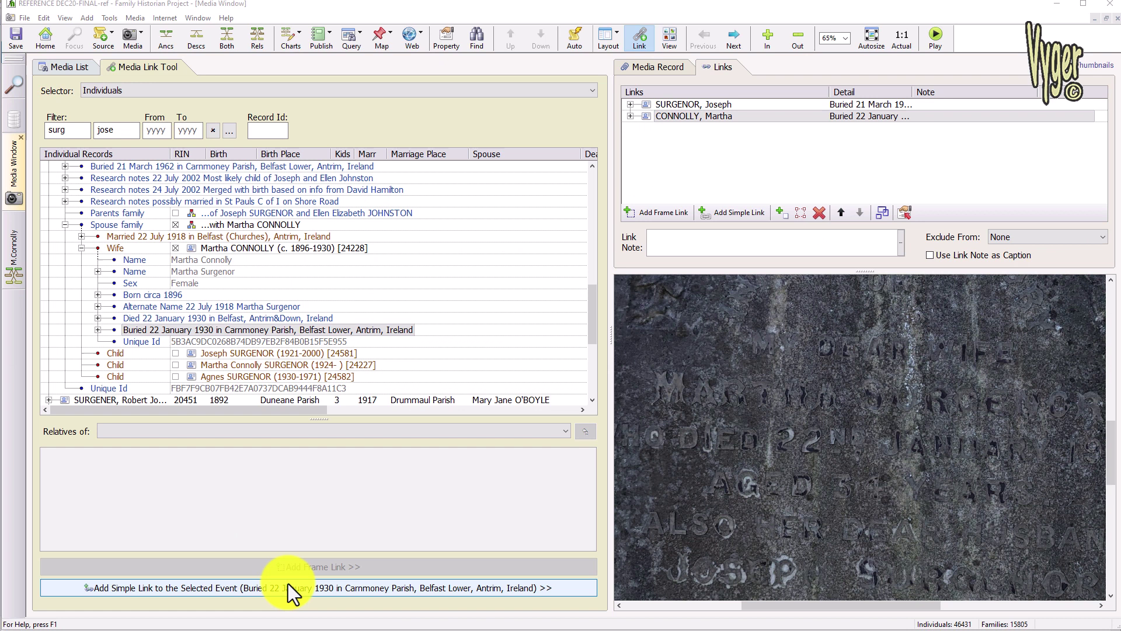
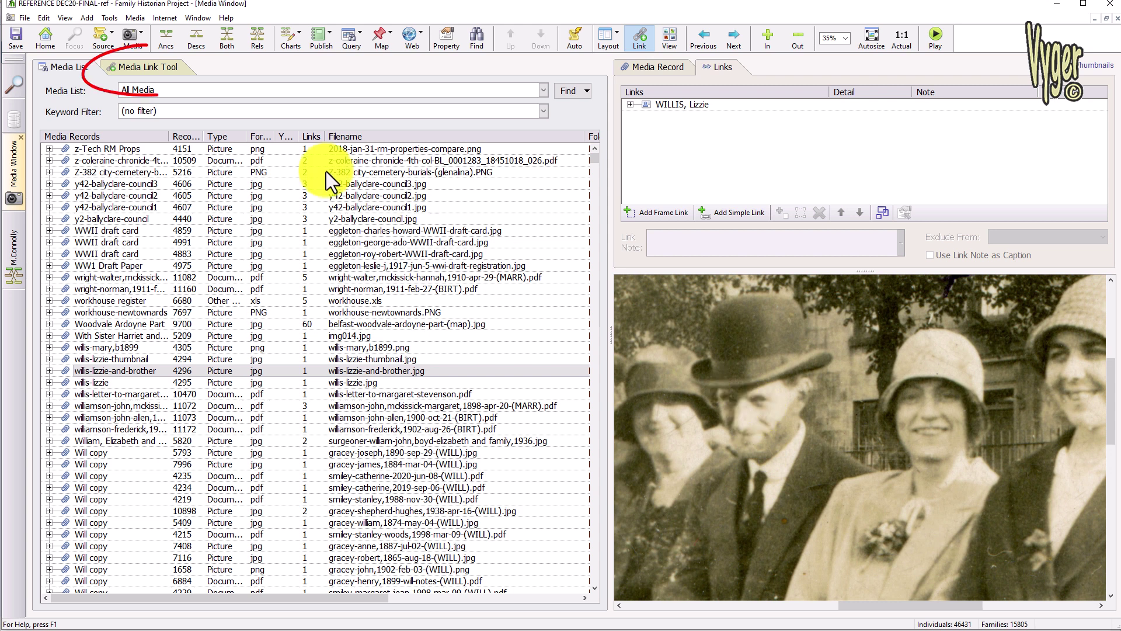
Filter the individuals in the Media Link Tool by the woman's surname and first name and select her 1900 Overtown record.
left_click(139, 68)
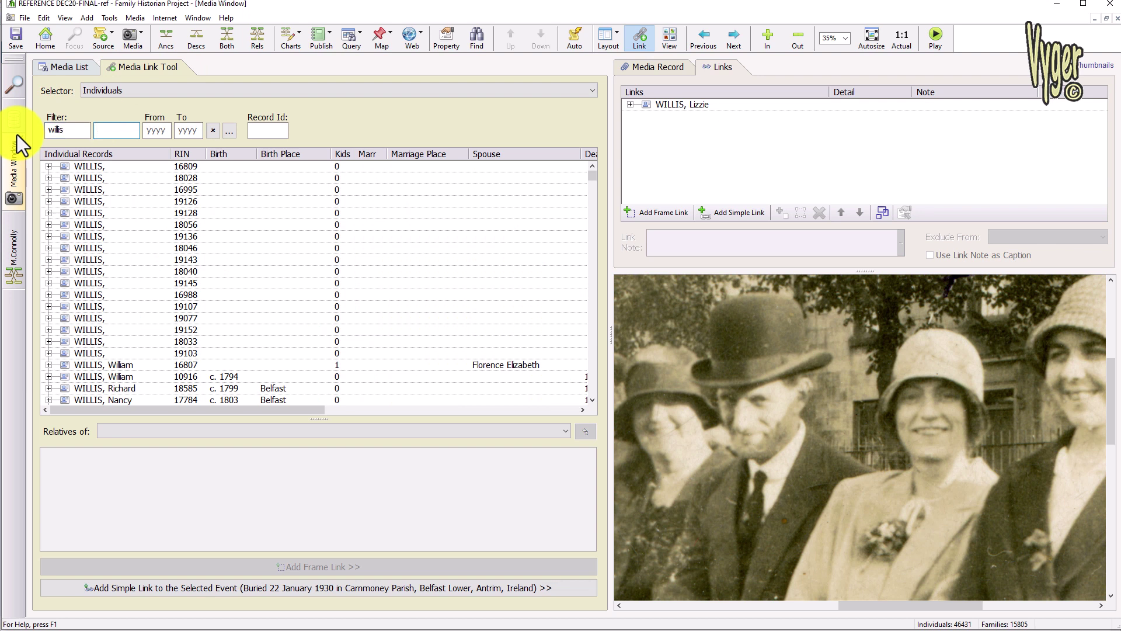
type("lizzie")
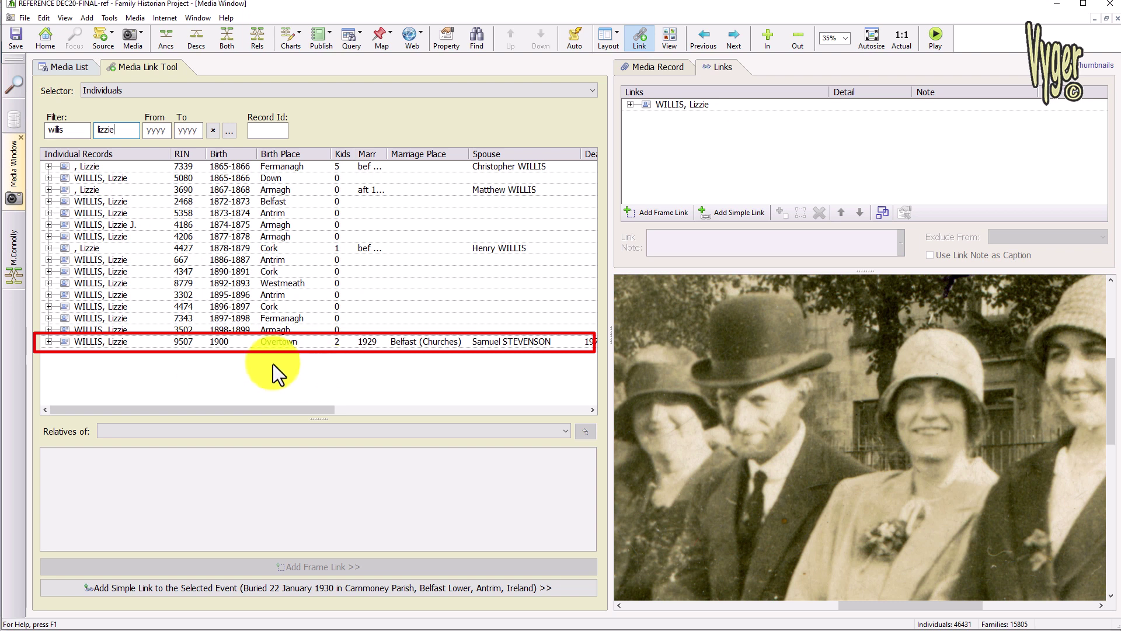
left_click(142, 345)
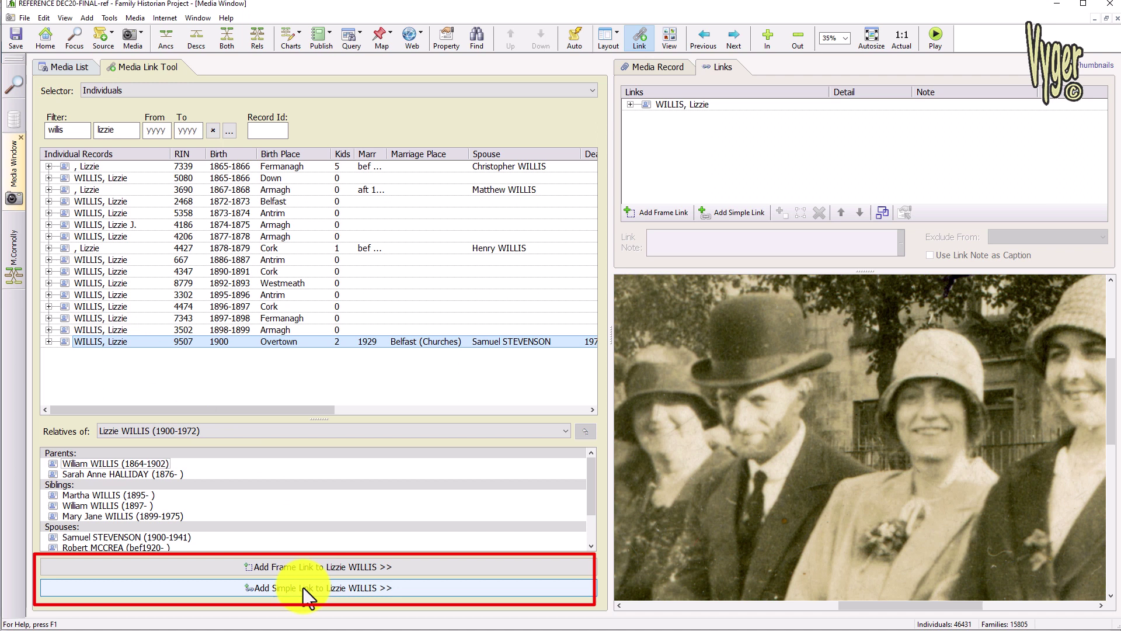
Add a frame link for the selected woman around the face of the smiling woman in the light hat, accepting the duplicate link.
left_click_drag(123, 343, 956, 461)
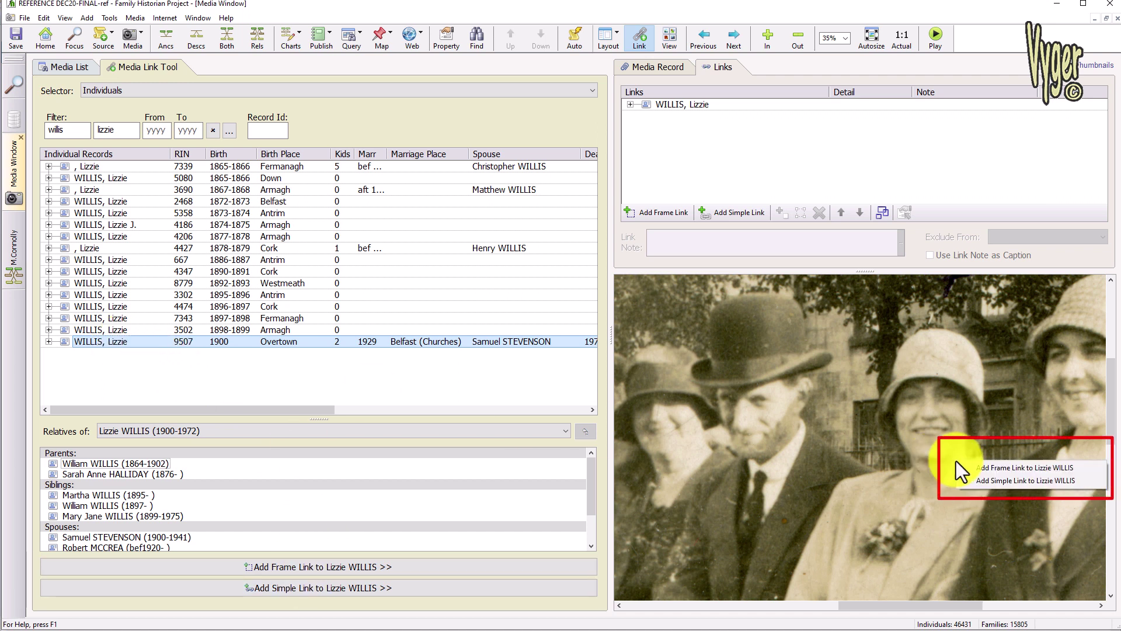
left_click(1033, 469)
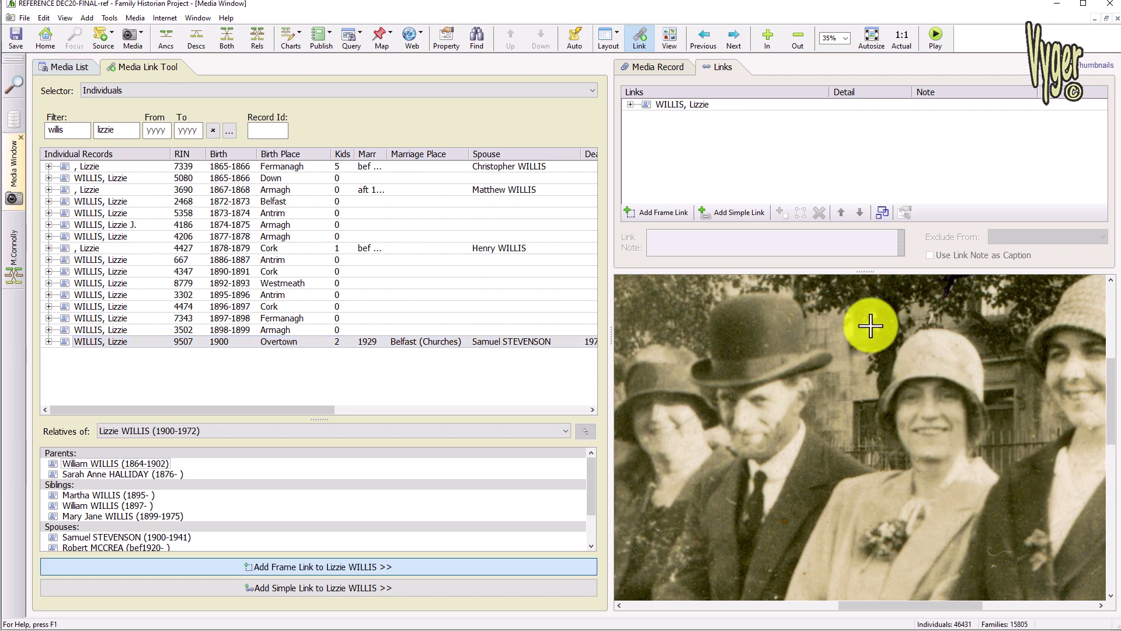
left_click_drag(871, 326, 1003, 479)
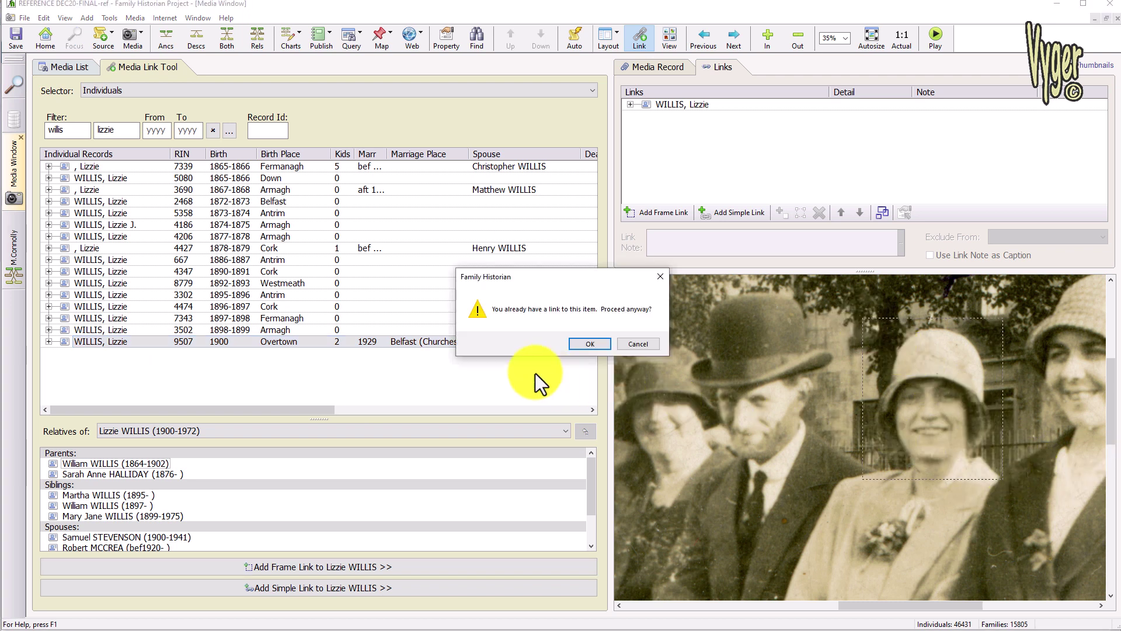
key("Return")
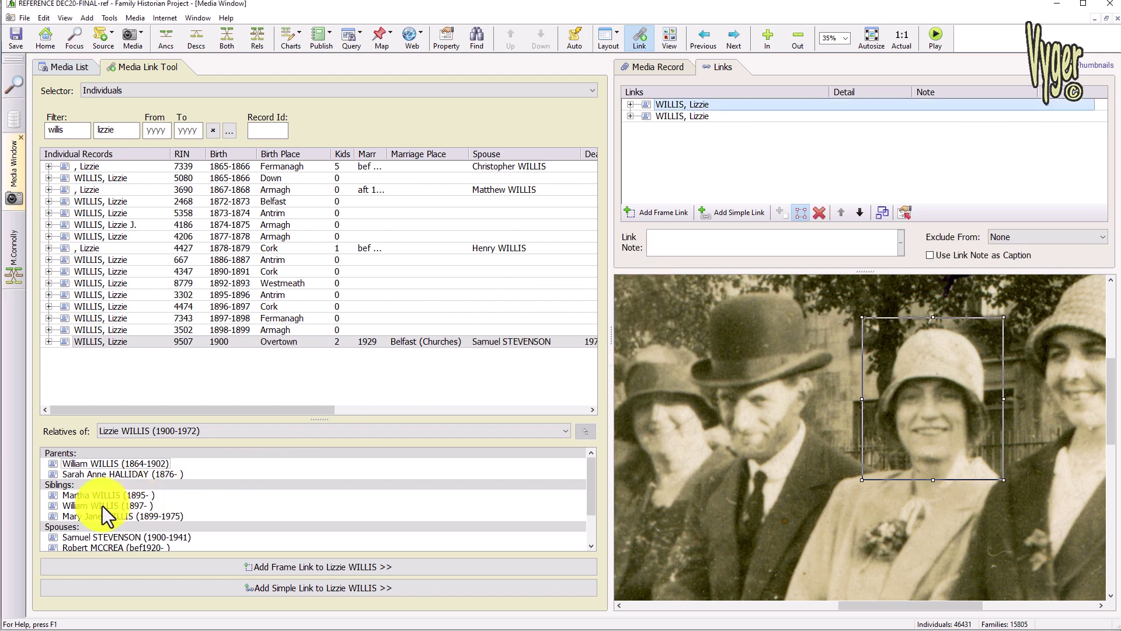
Add a frame link for the brother born in 1897 around the man in the bowler hat, and show all link frames.
mouse_move(103, 506)
left_mouse_down()
mouse_move(523, 468)
mouse_move(720, 411)
left_mouse_up()
left_click(777, 417)
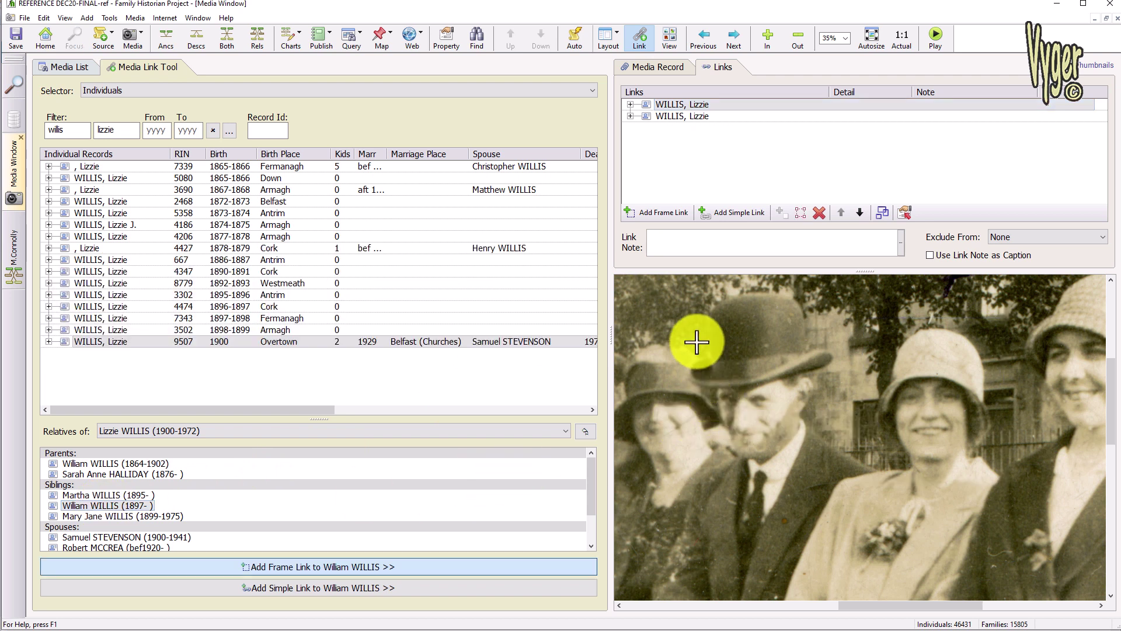
left_click_drag(678, 288, 835, 475)
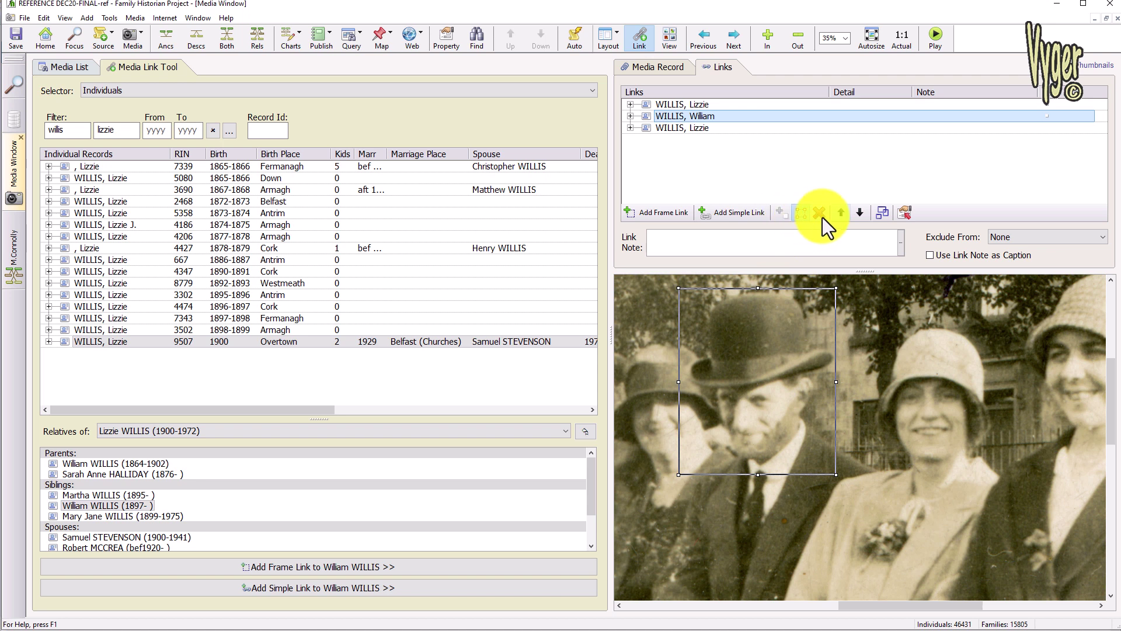
left_click(883, 211)
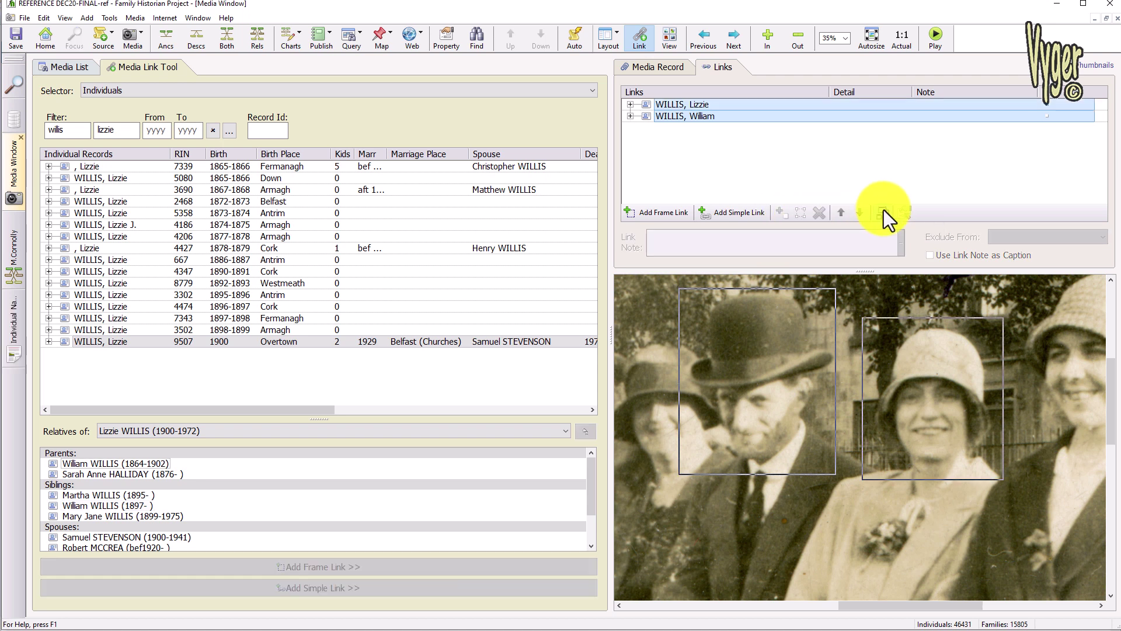
Generate an Individual Narrative report for the brother born in 1897 from the relatives list.
left_click(120, 506)
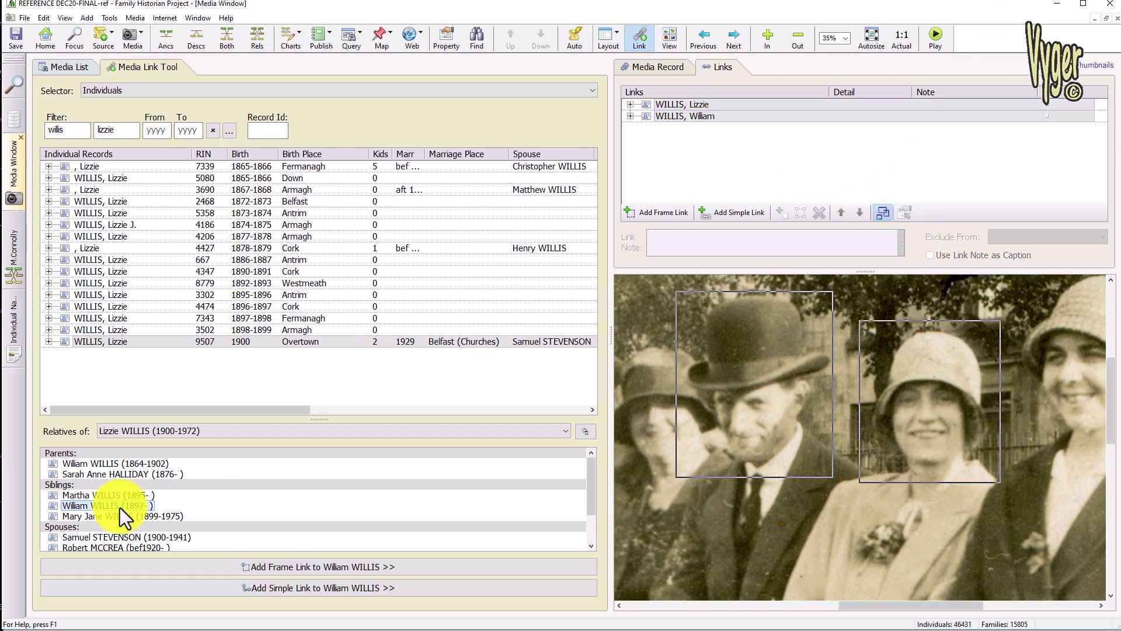
left_click(334, 36)
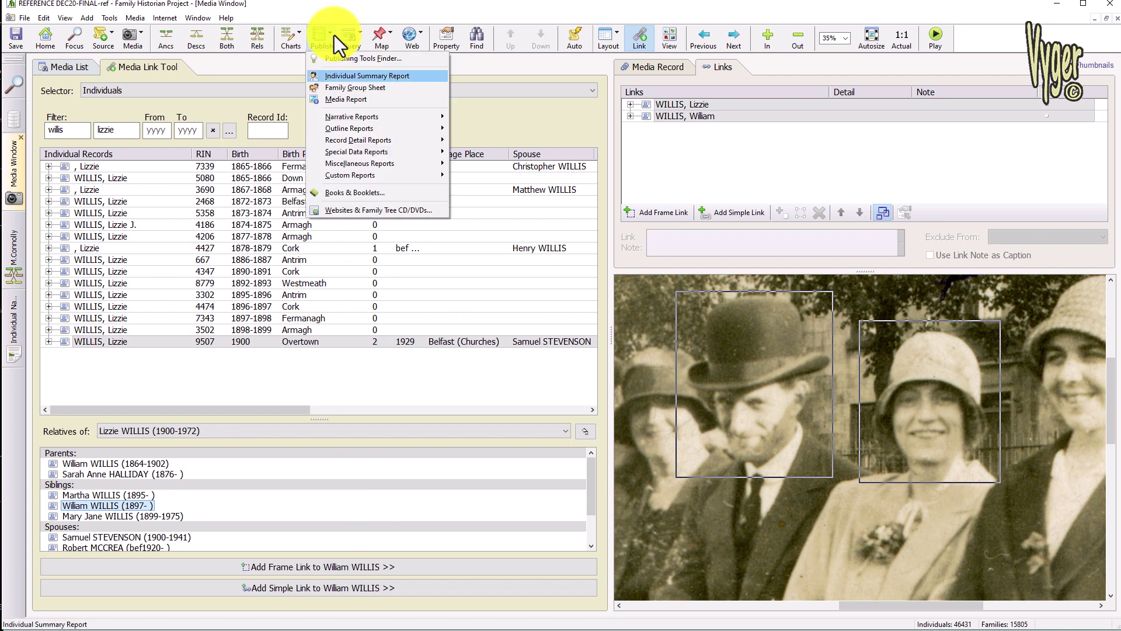
mouse_move(403, 117)
left_click(494, 140)
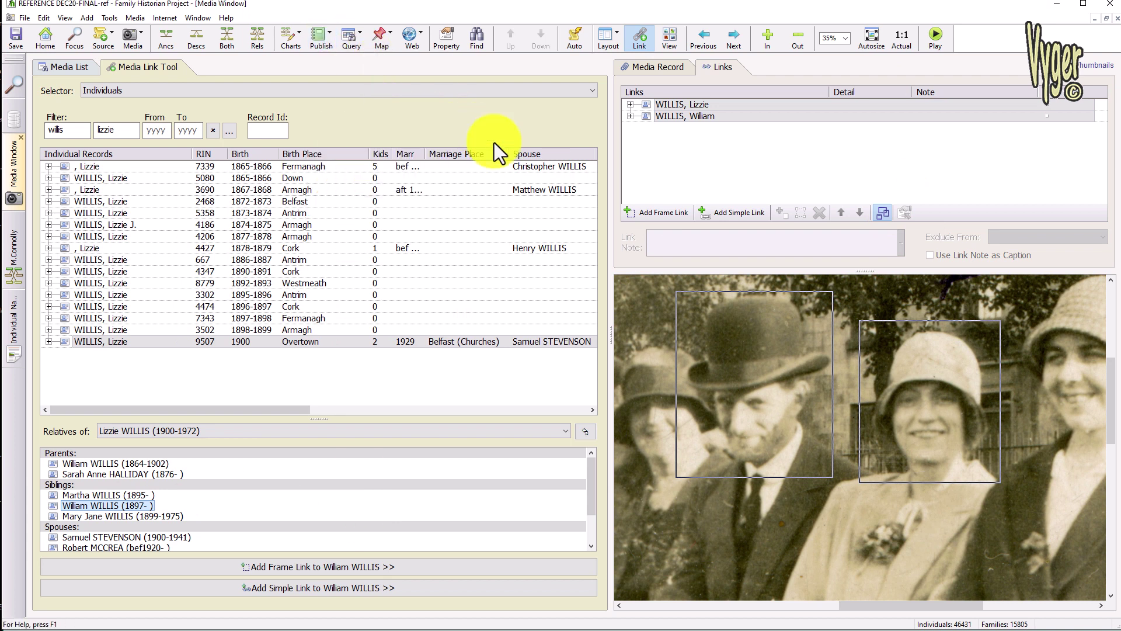
left_click(517, 351)
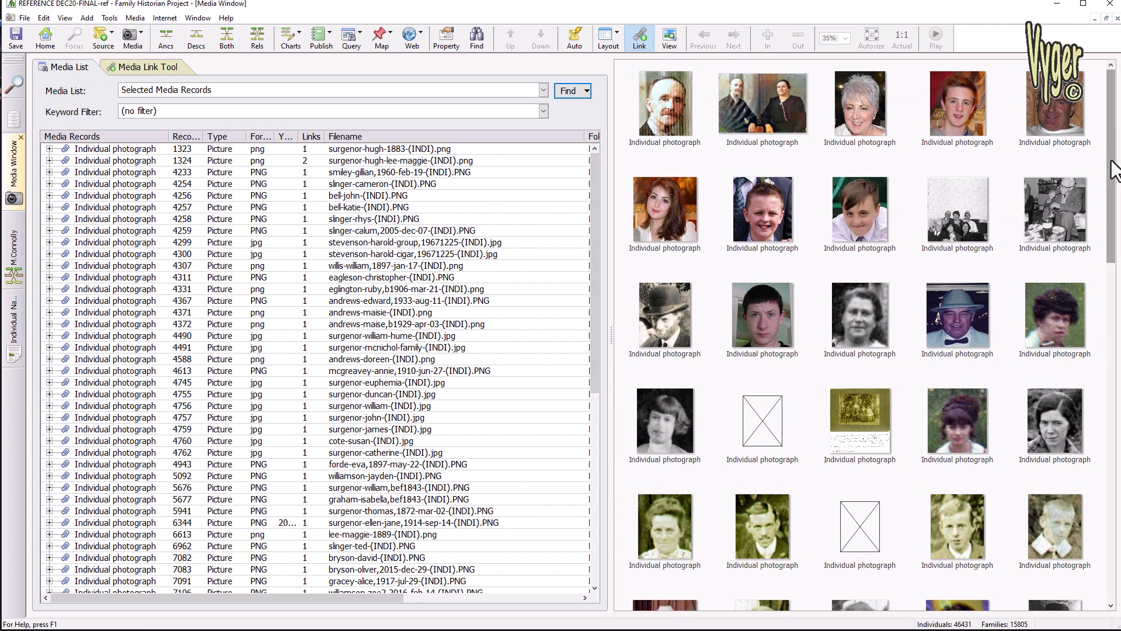
Browse the individual photograph thumbnails, and examine the family records list with its child columns.
left_click_drag(1116, 171, 1119, 418)
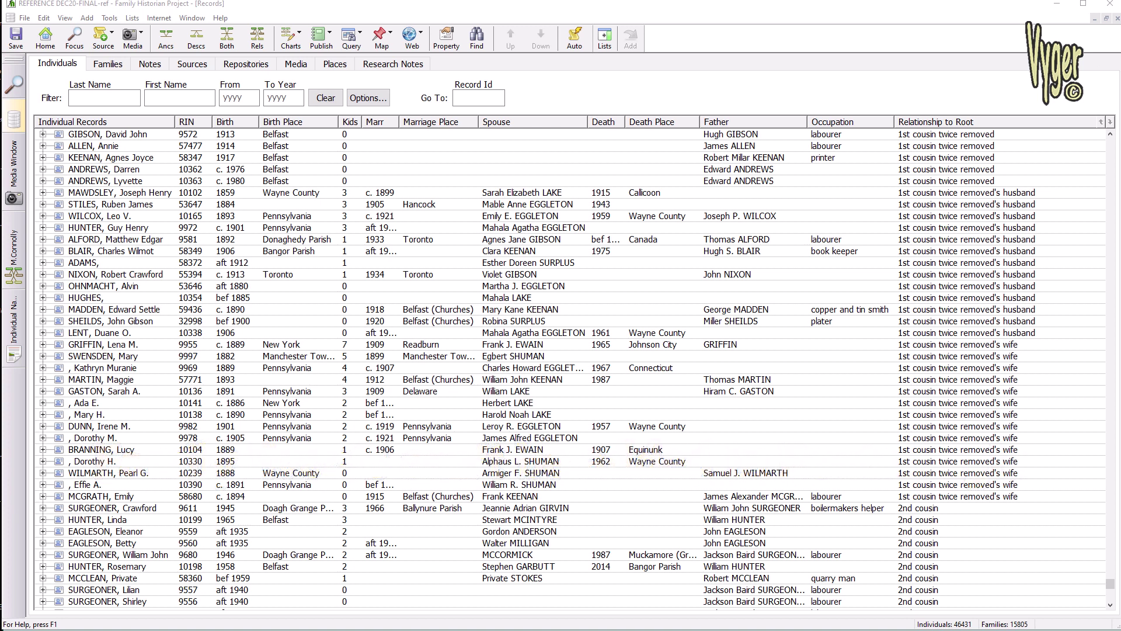
left_click(107, 64)
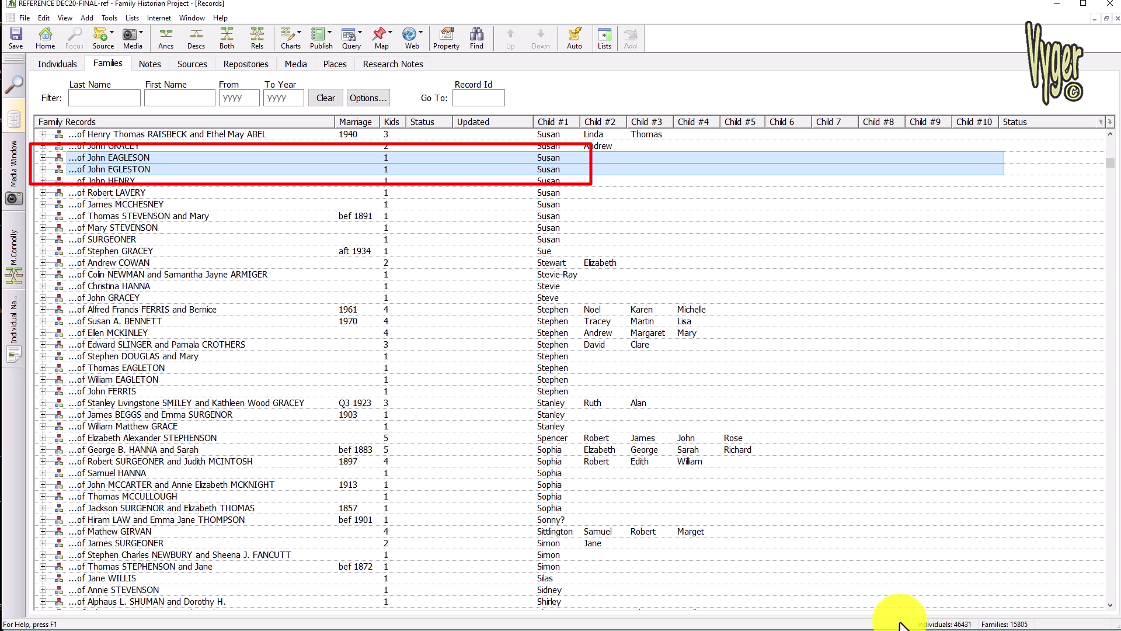
key("Right")
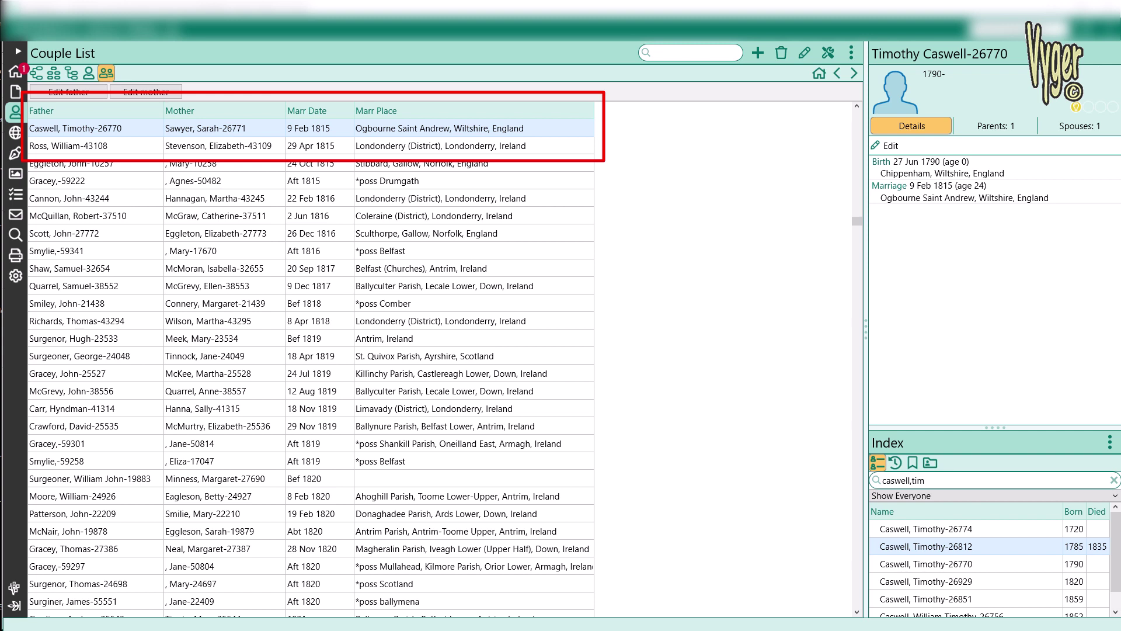
In the other genealogy program's Couple List, view the parents, spouse and children of the husband married in 1815.
left_click(990, 127)
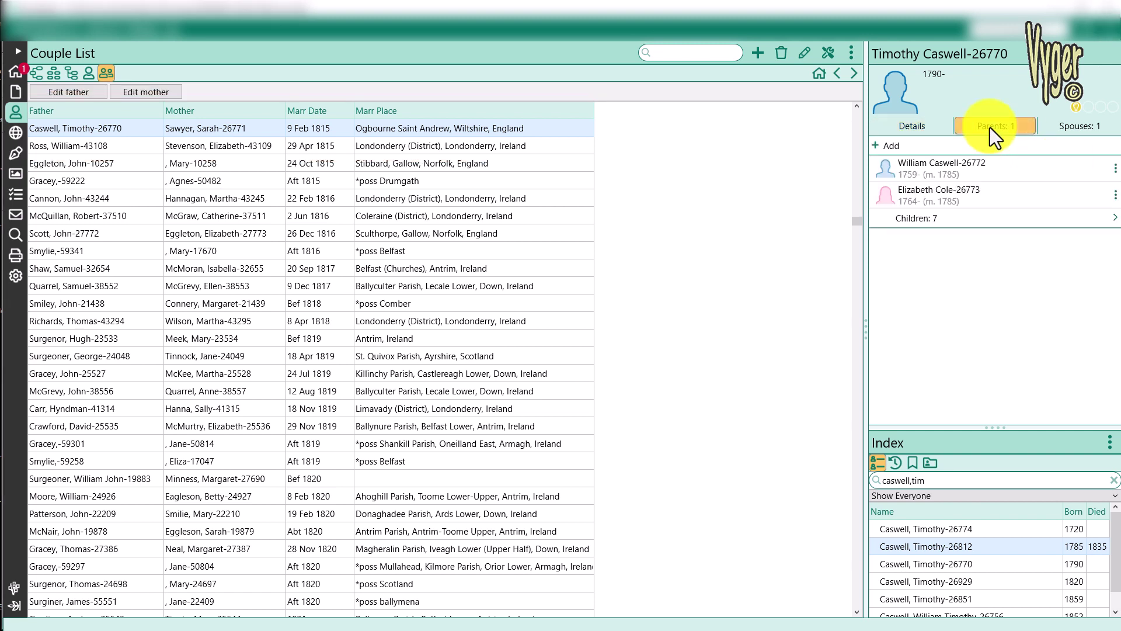
left_click(1084, 128)
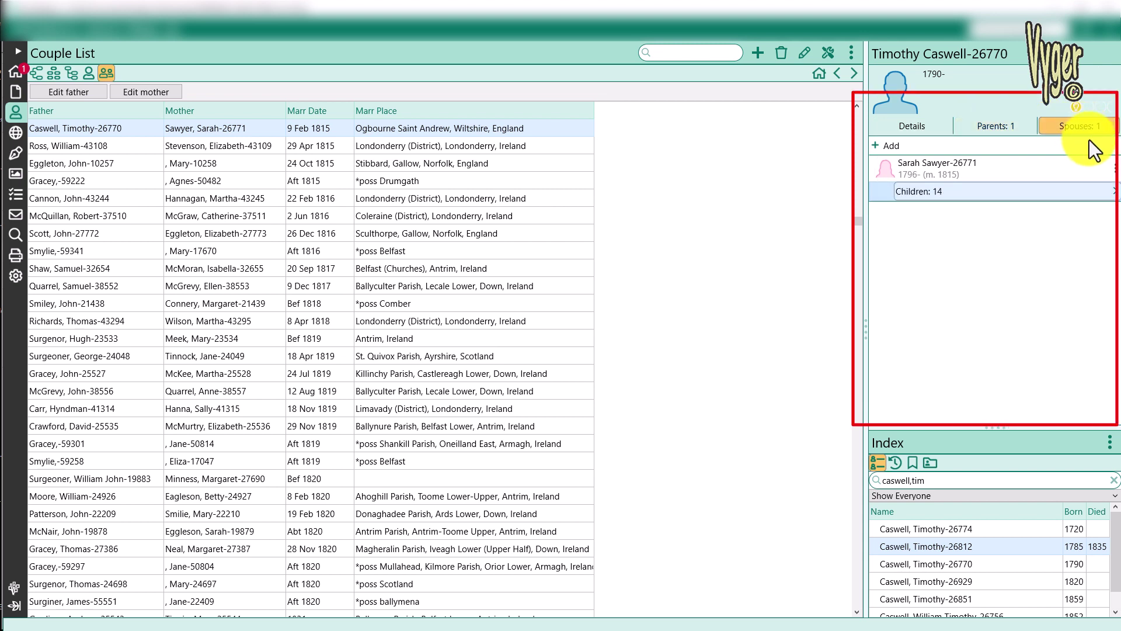
left_click(1112, 191)
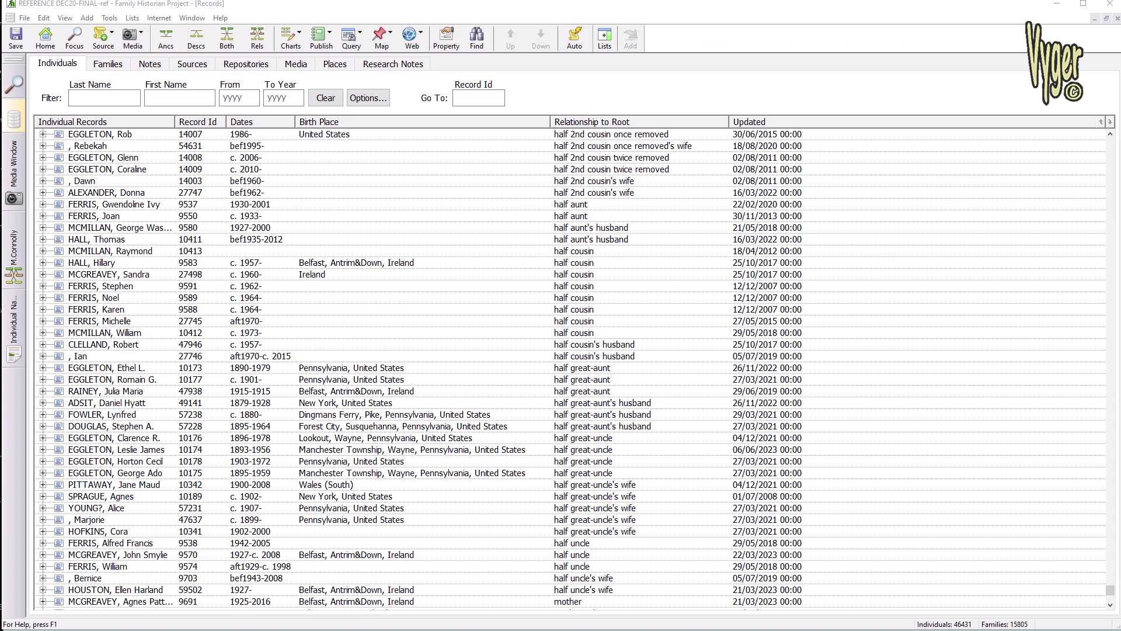
Configure the individual records list columns by loading them from the 01-vyger-indi (custom) query.
right_click(421, 124)
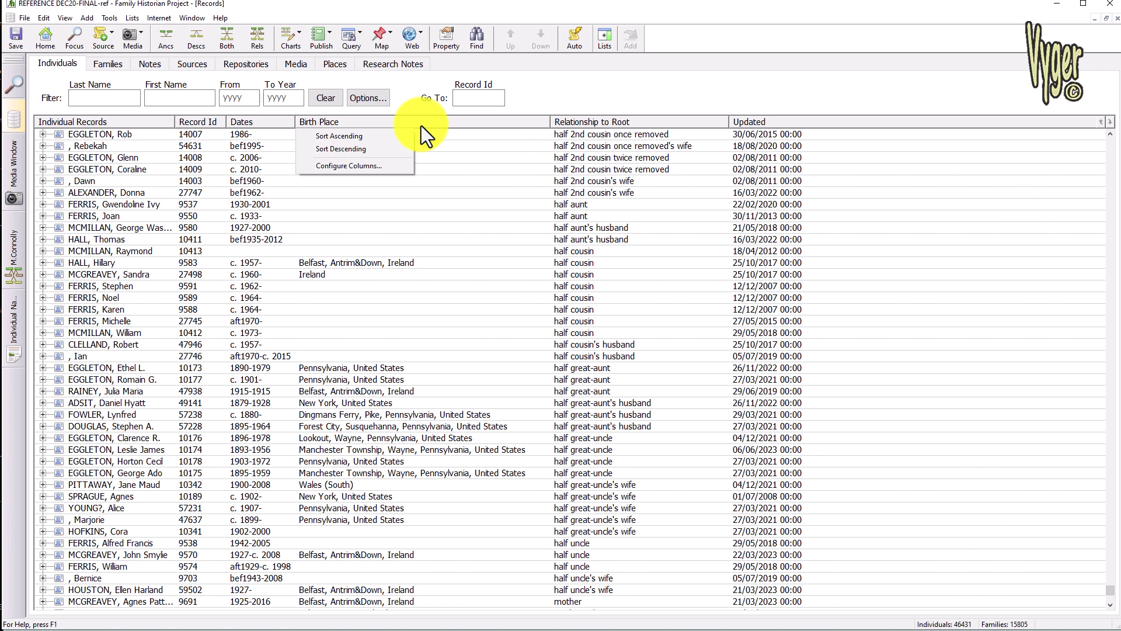
left_click(398, 166)
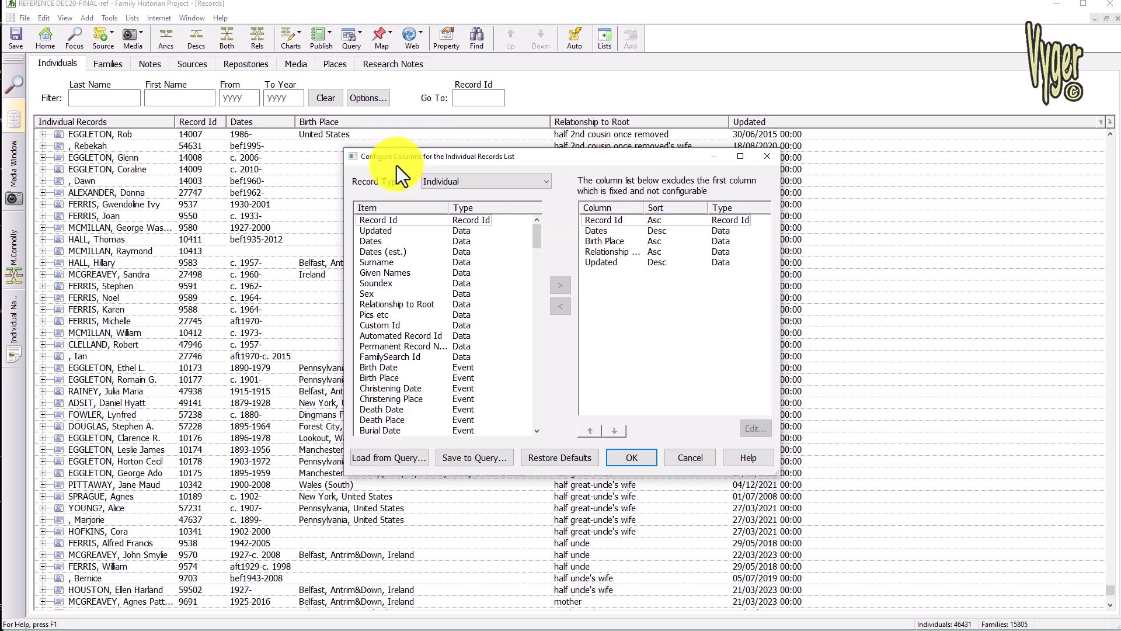
left_click(388, 457)
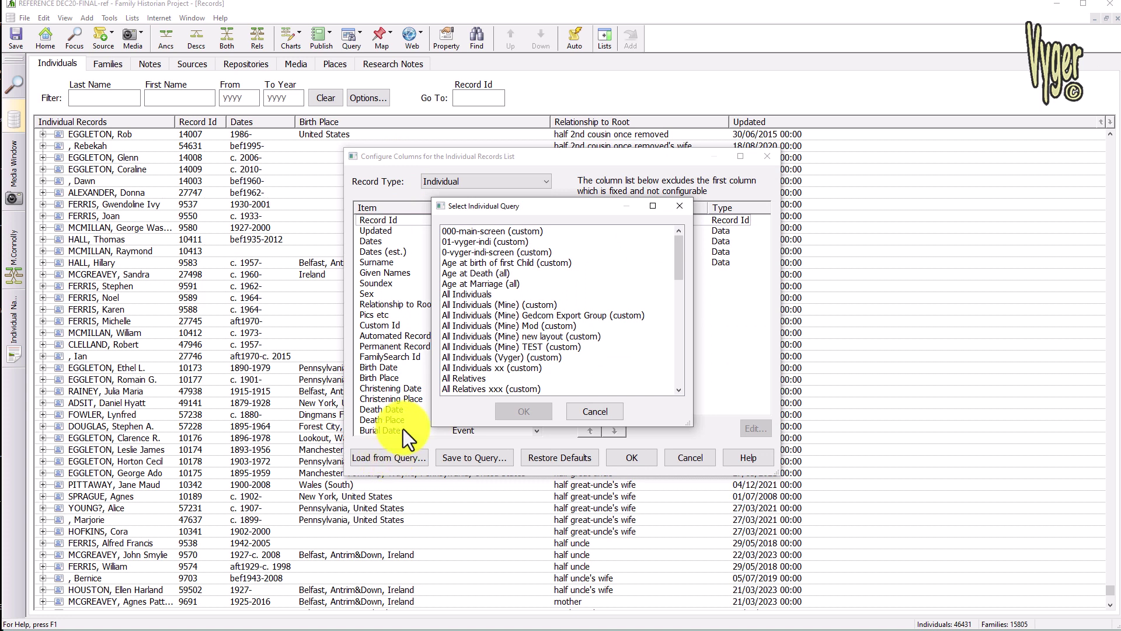
left_click(503, 243)
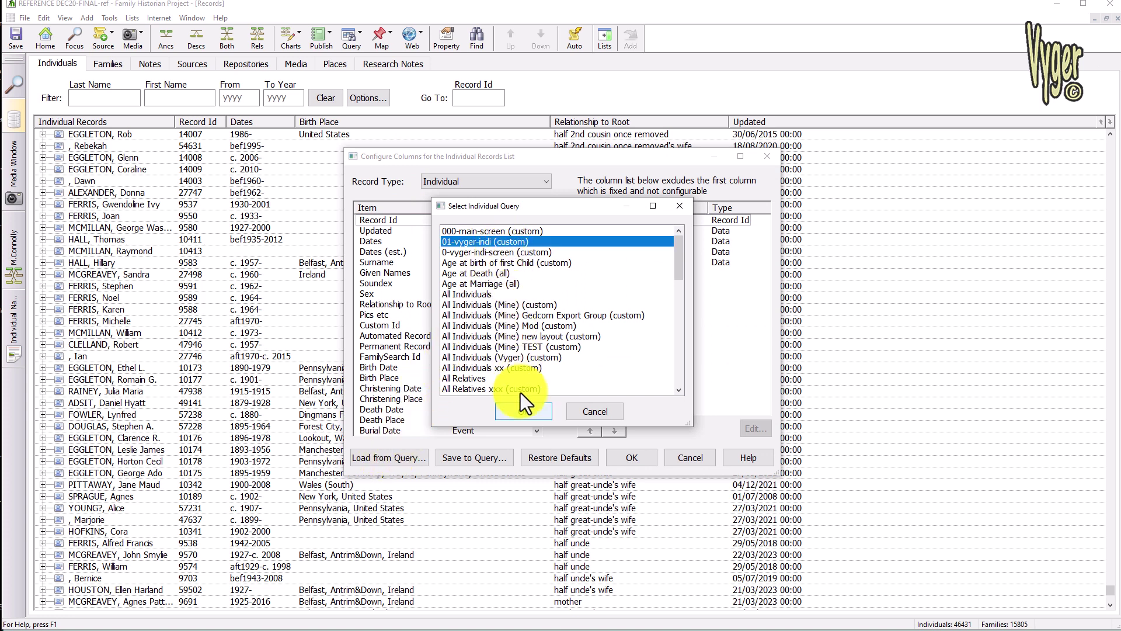
left_click(523, 414)
left_click(636, 459)
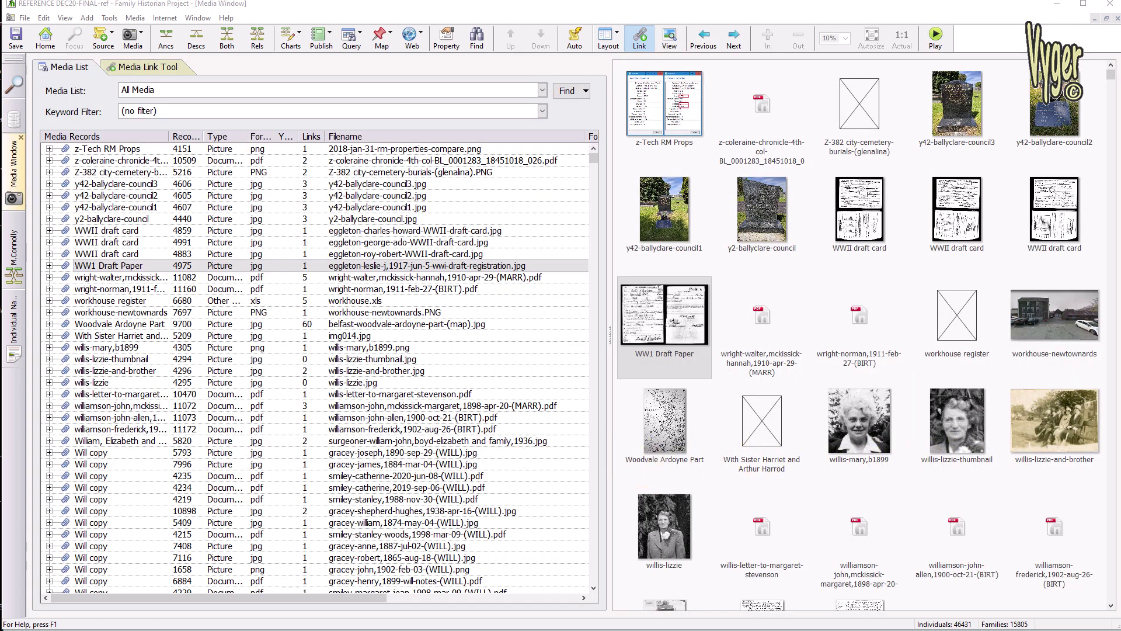
Widen the media list to view the Folder column, restore its width, and view the WW1 Draft Paper's context options.
left_click_drag(608, 339, 955, 373)
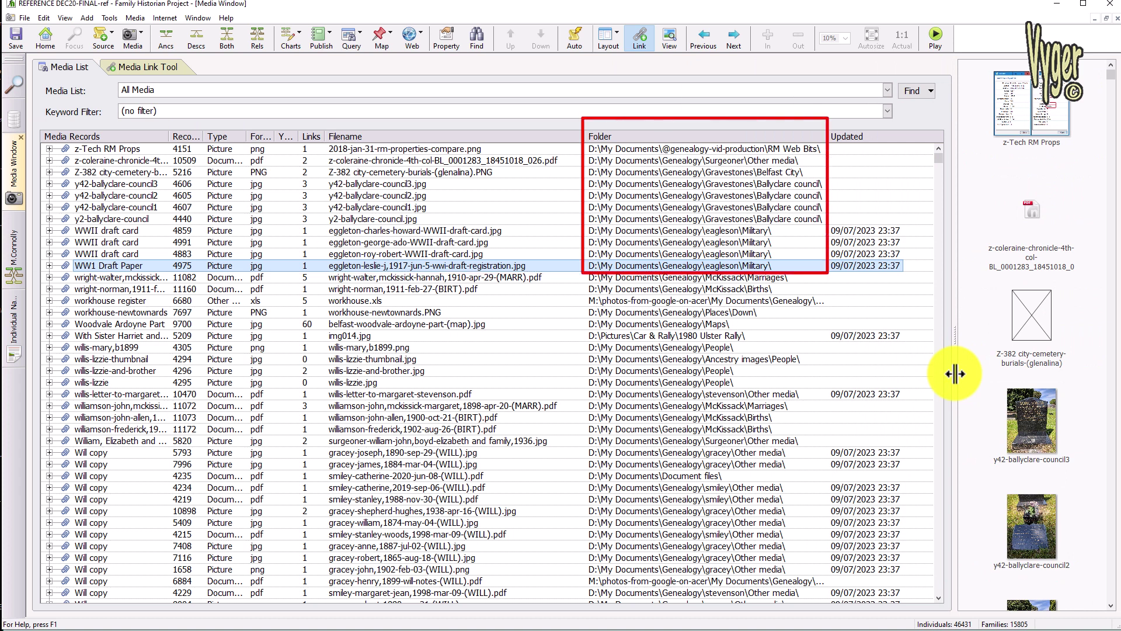
mouse_move(959, 348)
left_mouse_down()
mouse_move(740, 355)
mouse_move(650, 368)
mouse_move(595, 401)
mouse_move(610, 400)
left_mouse_up()
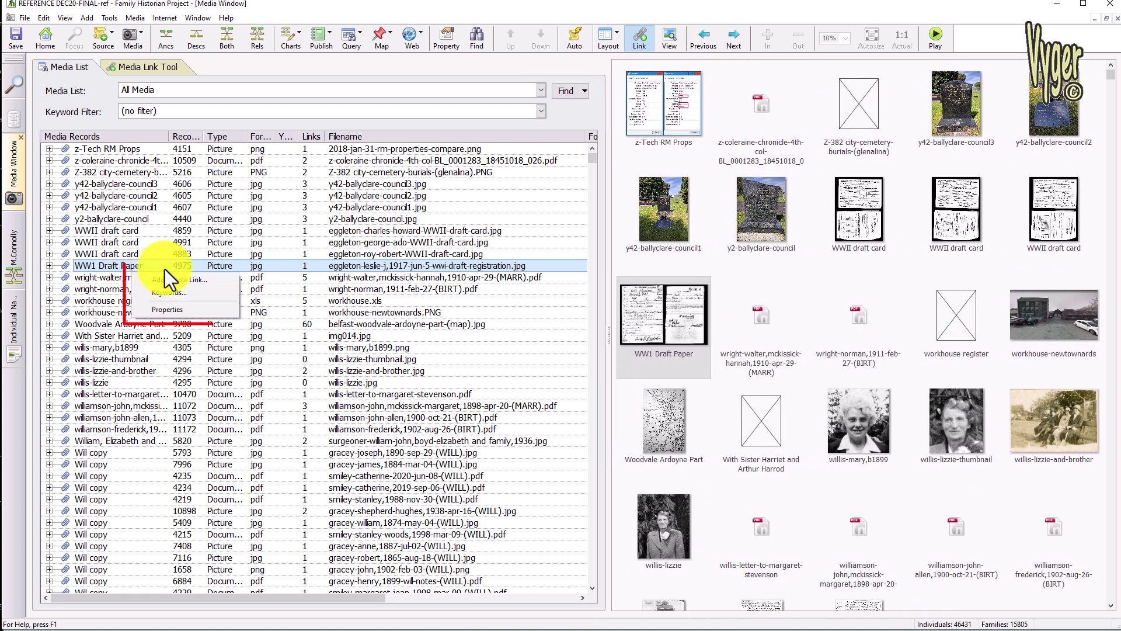
right_click(642, 324)
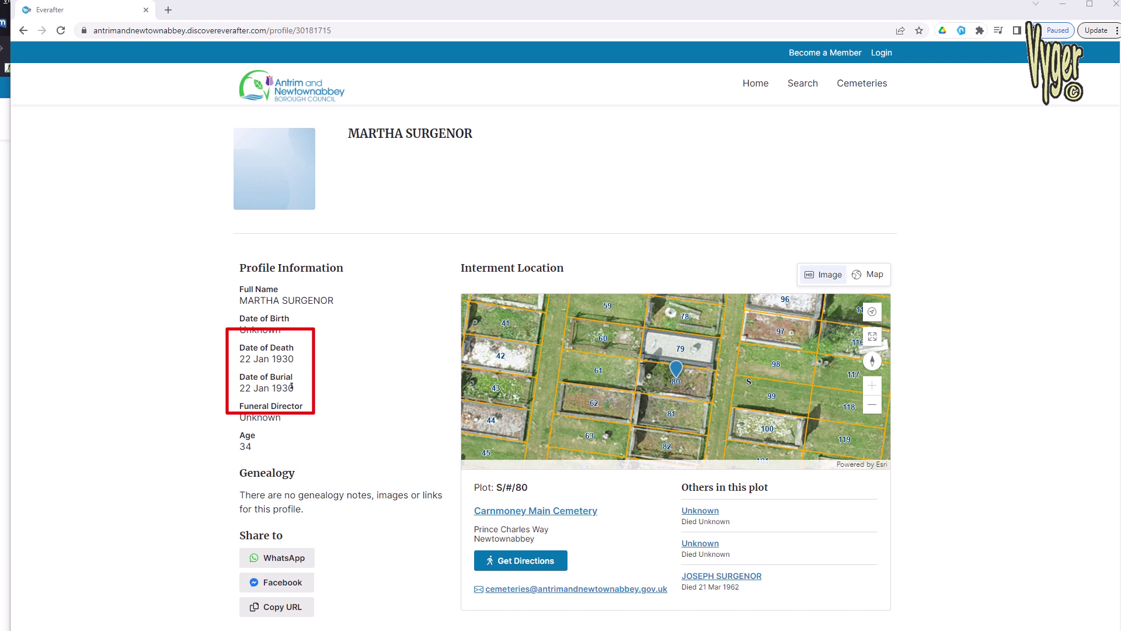
Open the cemetery profile of the plot occupant who died in 1962, and compare it with his burial and death facts in RootsMagic.
left_click(699, 576)
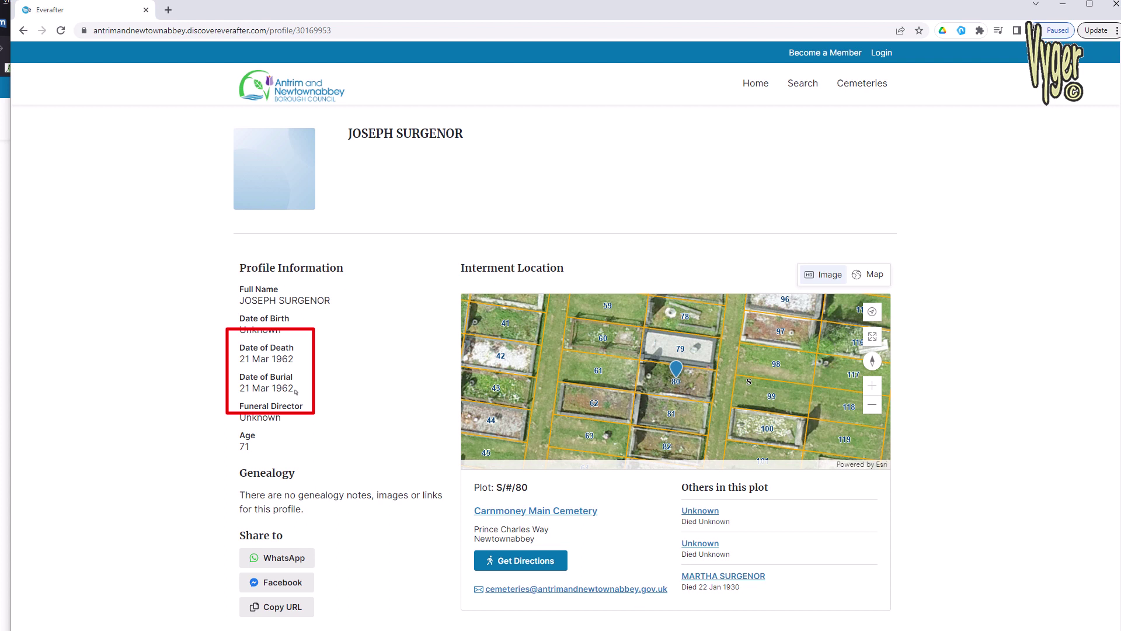
key("alt+Tab")
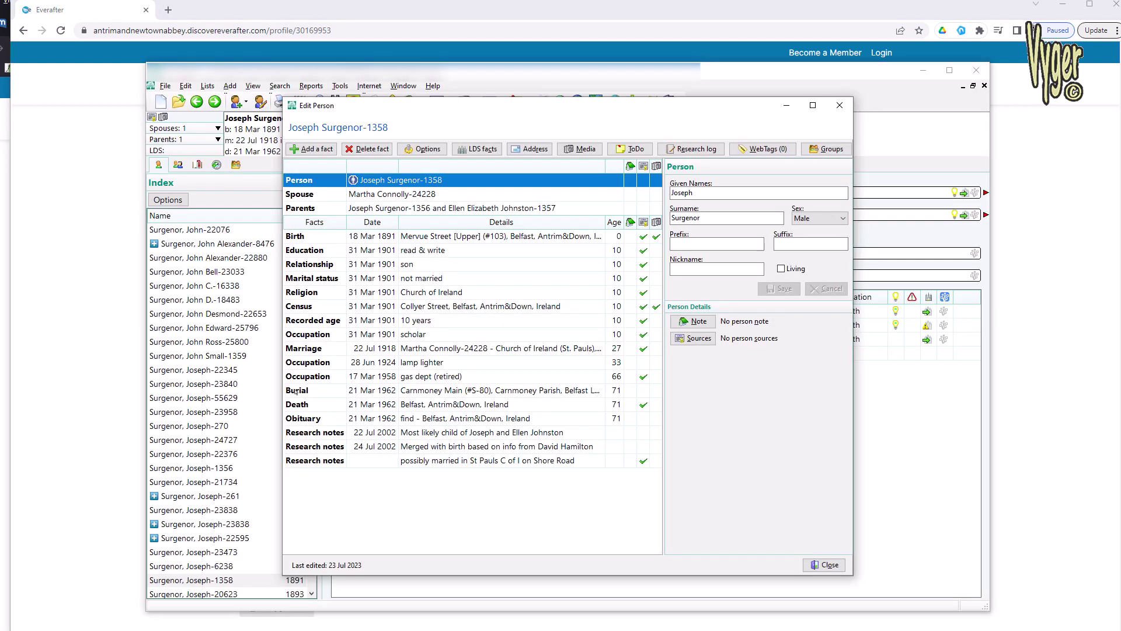
left_click(442, 391)
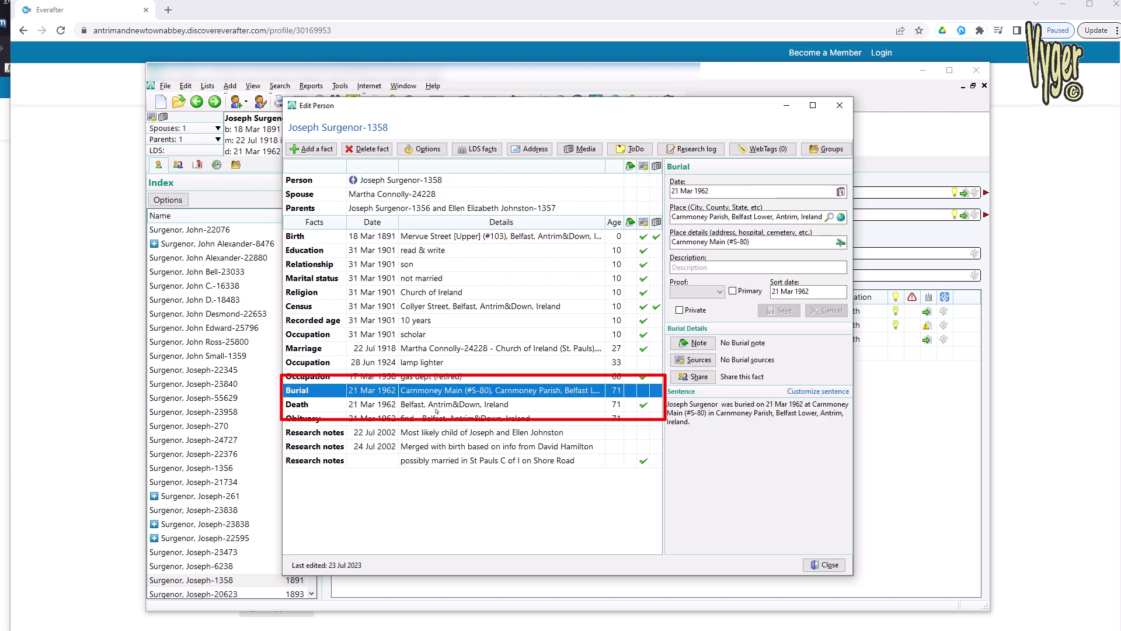
left_click(380, 403)
left_click(383, 396)
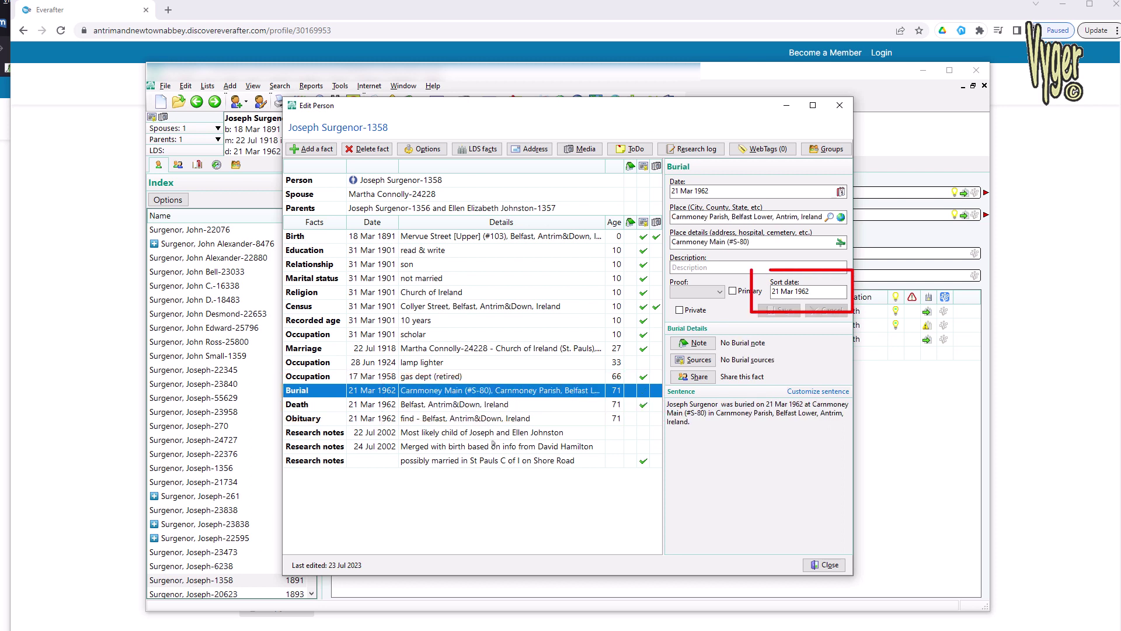
Try appending -2 to the burial fact's sort date, and discard the edit.
left_click(816, 293)
type("-2")
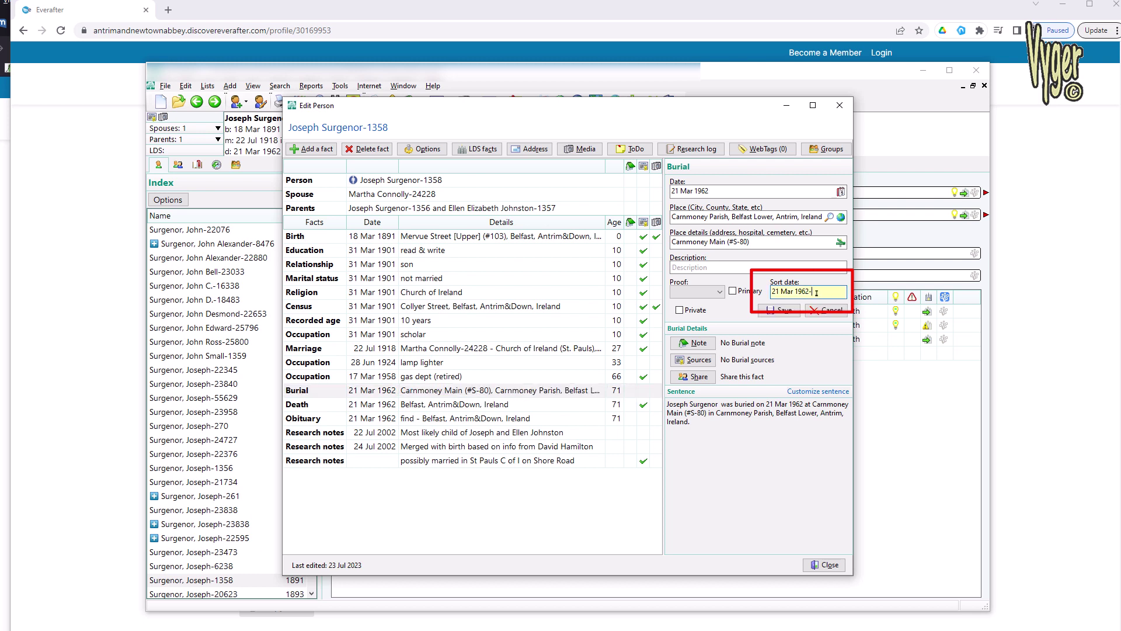
key("BackSpace")
key("BackSpace")
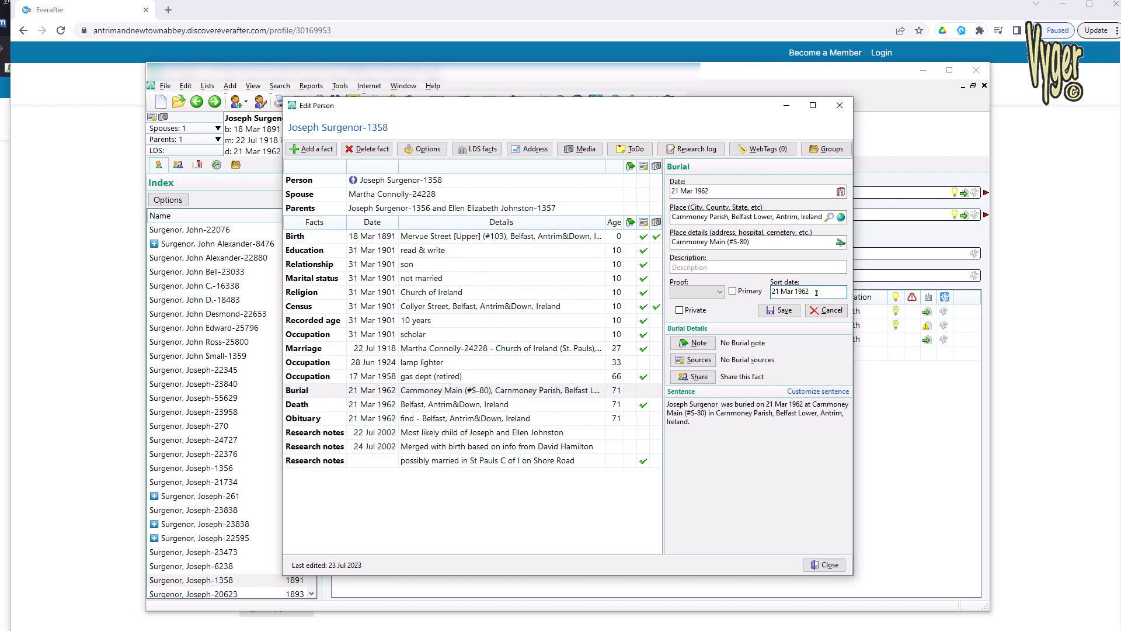
left_click(826, 310)
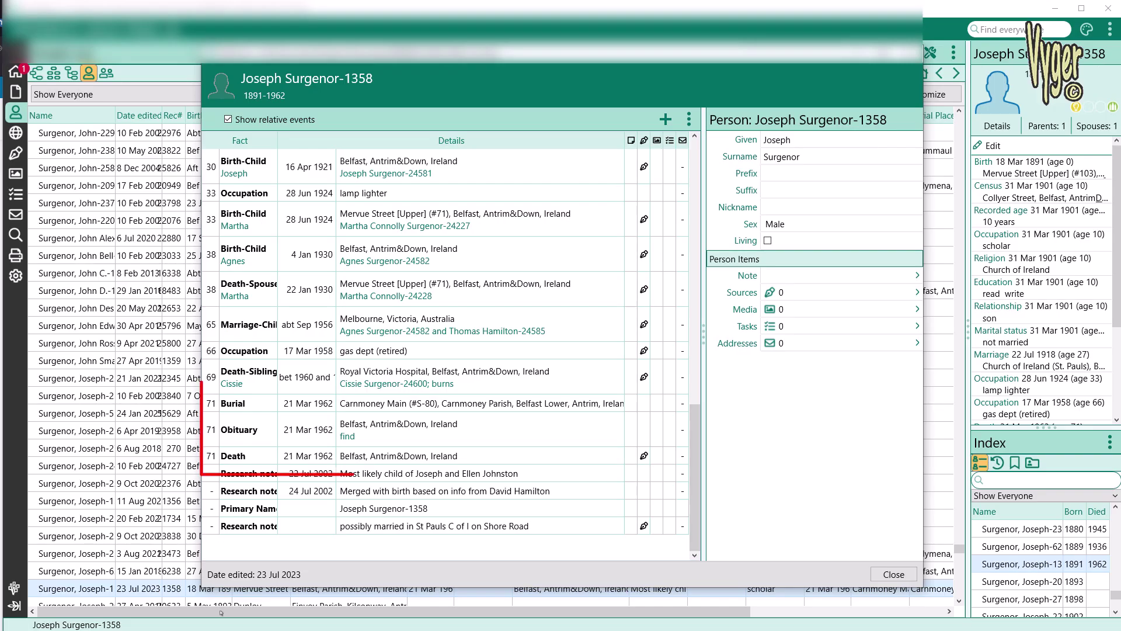
Examine the order of the same man's burial and death facts in the newer RootsMagic version and in Family Historian.
left_click(374, 407)
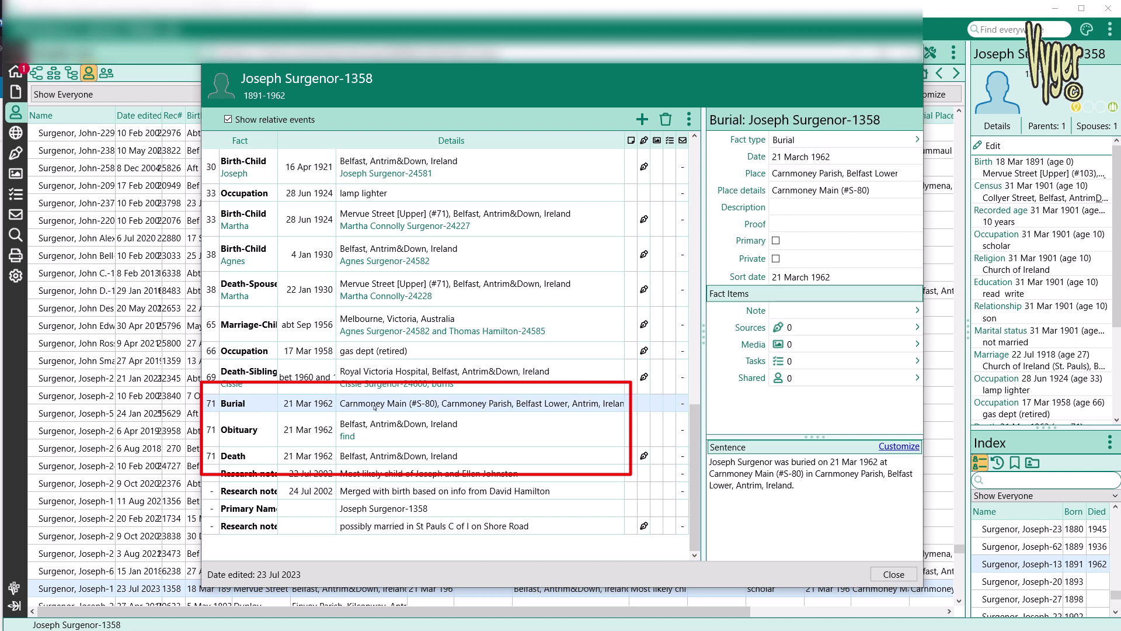
left_click(366, 458)
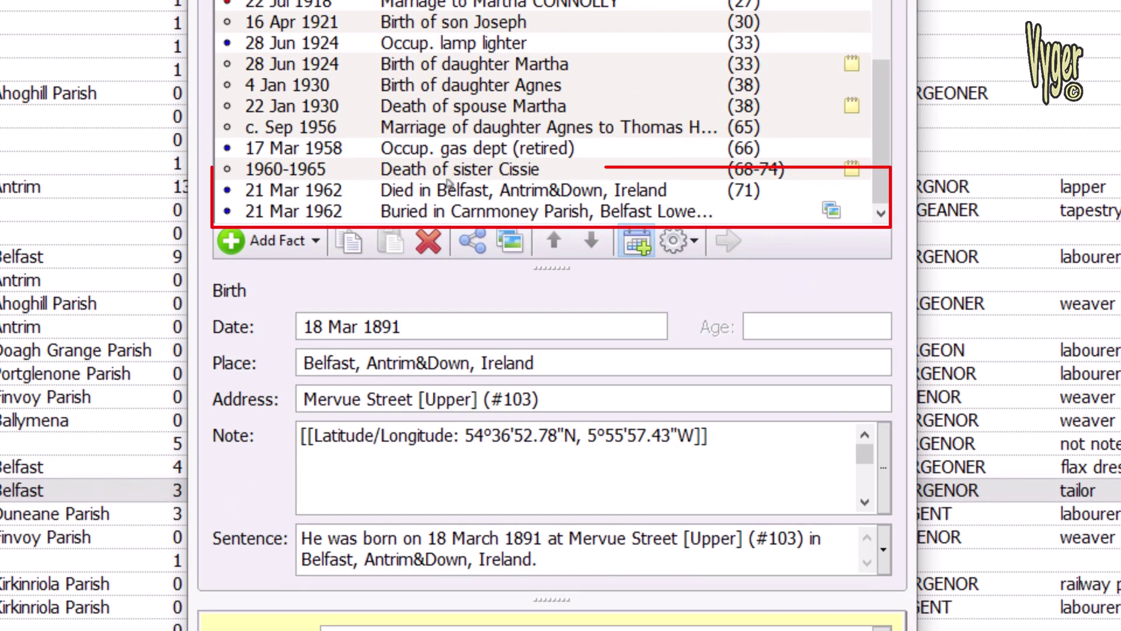
left_click(461, 194)
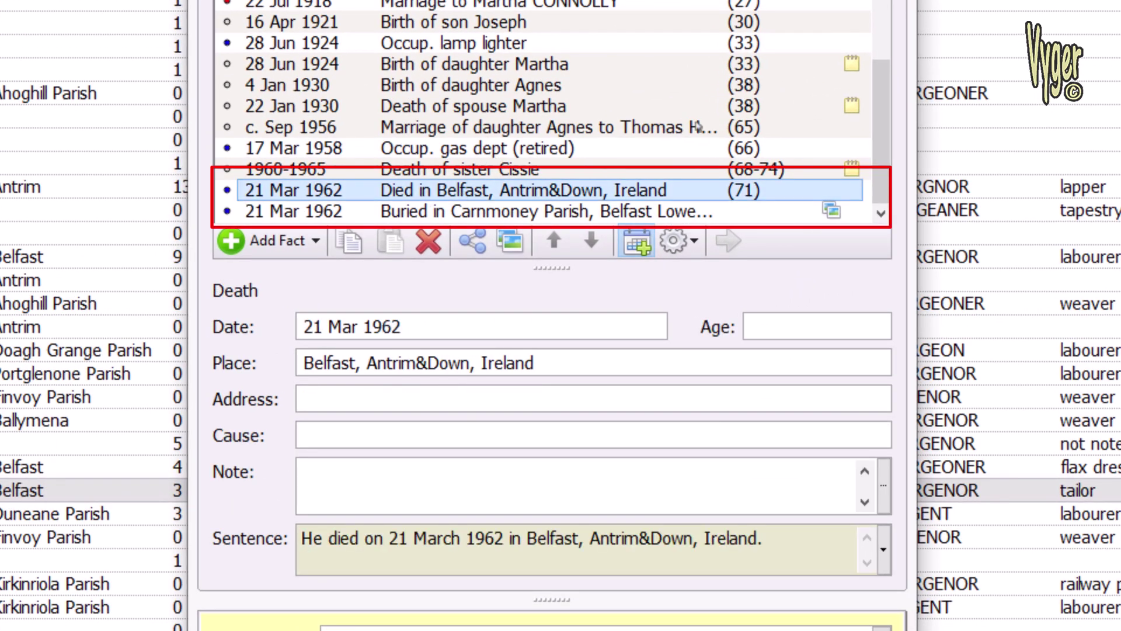
left_click(527, 215)
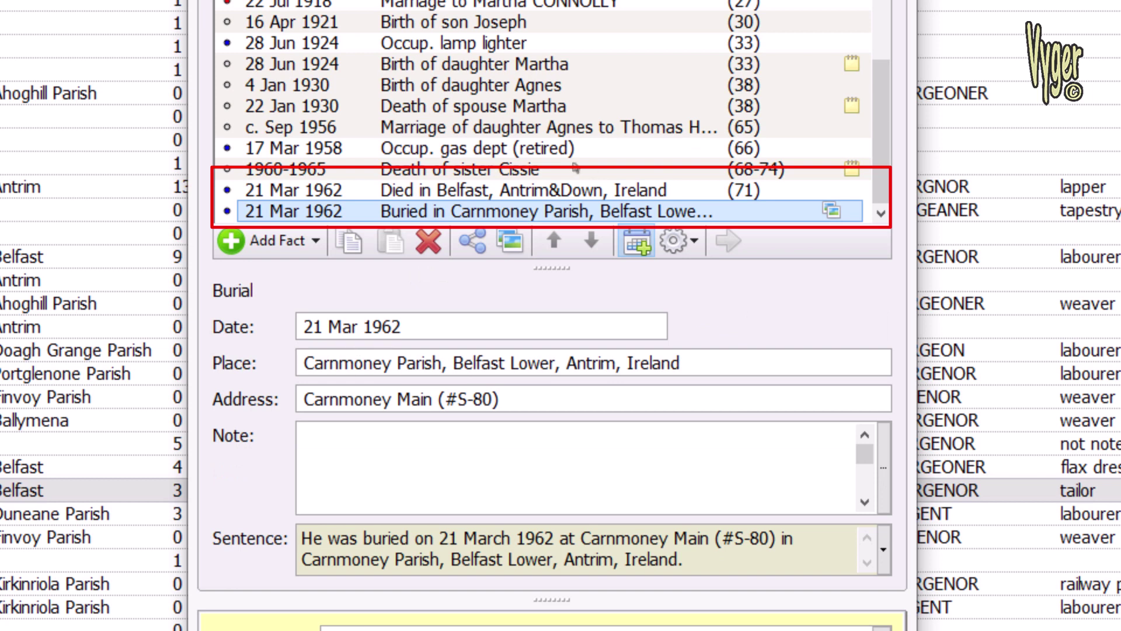
View the separate sort date option in the Date Entry Assistant for the burial fact, and close it without changes.
left_click(423, 325)
triple_click(423, 324)
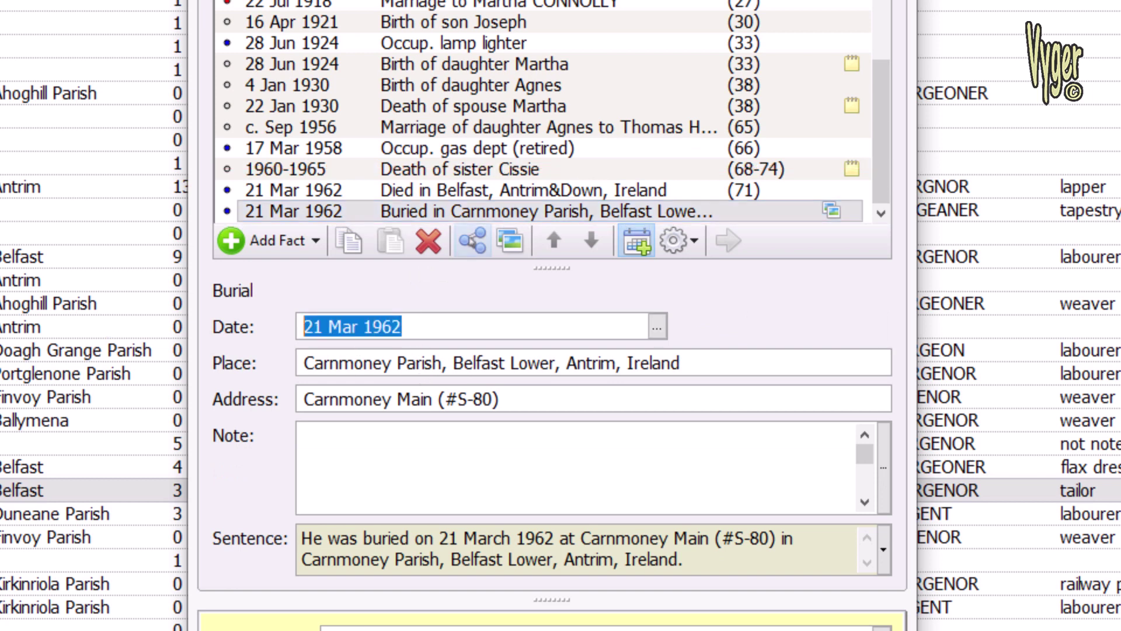
left_click(491, 193)
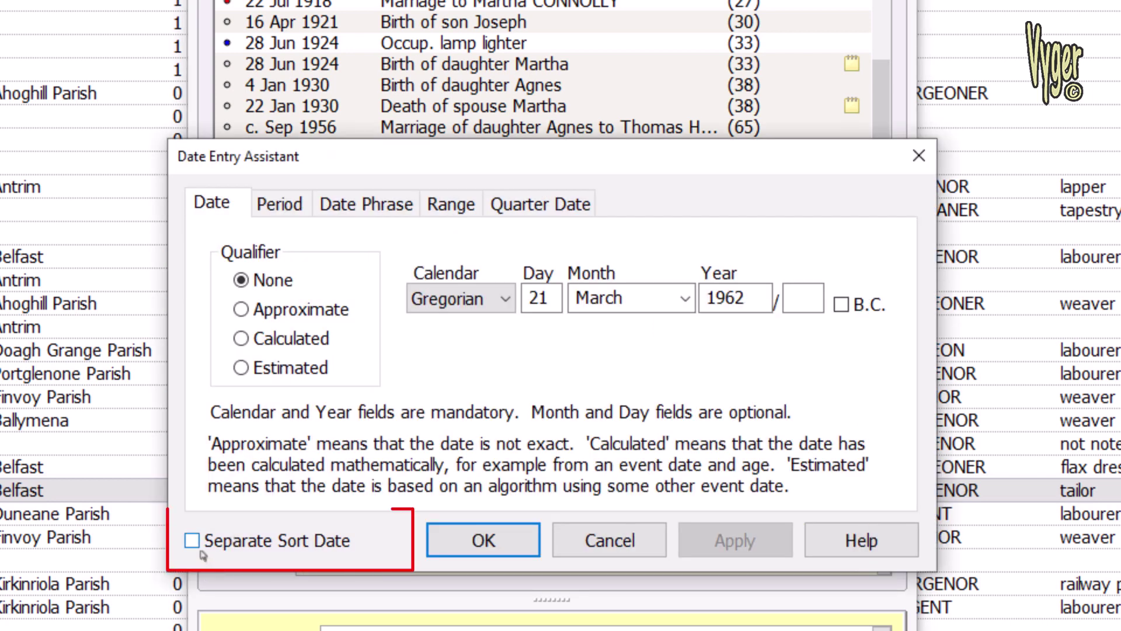
left_click(618, 548)
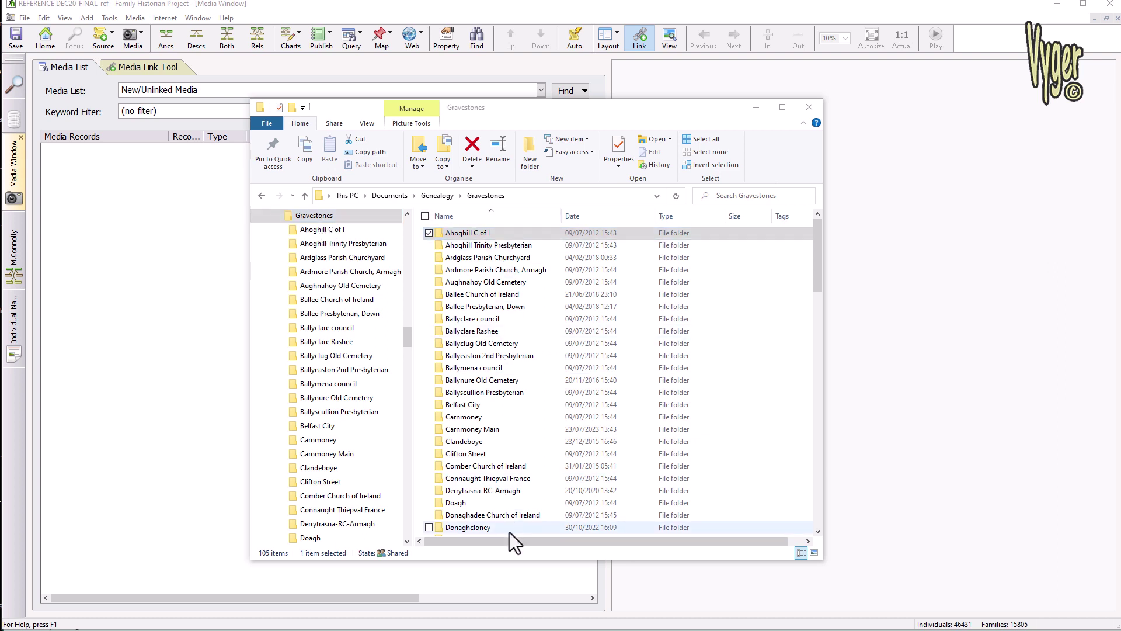
Search the Gravestones folder for kind:image, and add all found images to the project's media as links without copying the files.
left_click(739, 196)
type("kind")
left_click(740, 231)
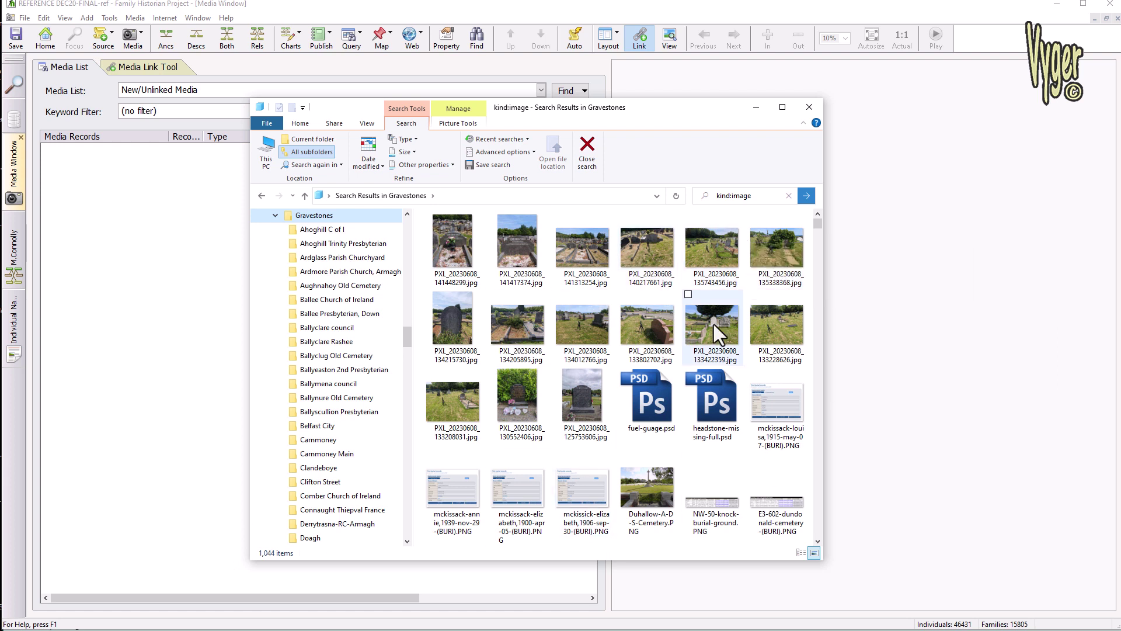
key("ctrl+a")
left_click_drag(458, 257, 176, 320)
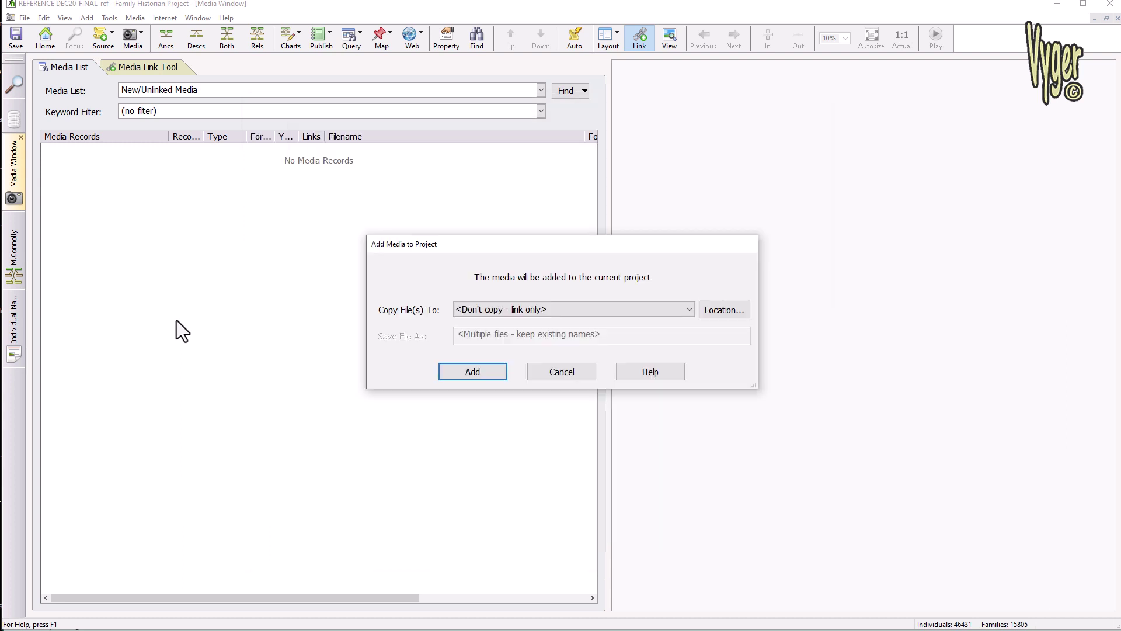
left_click(473, 370)
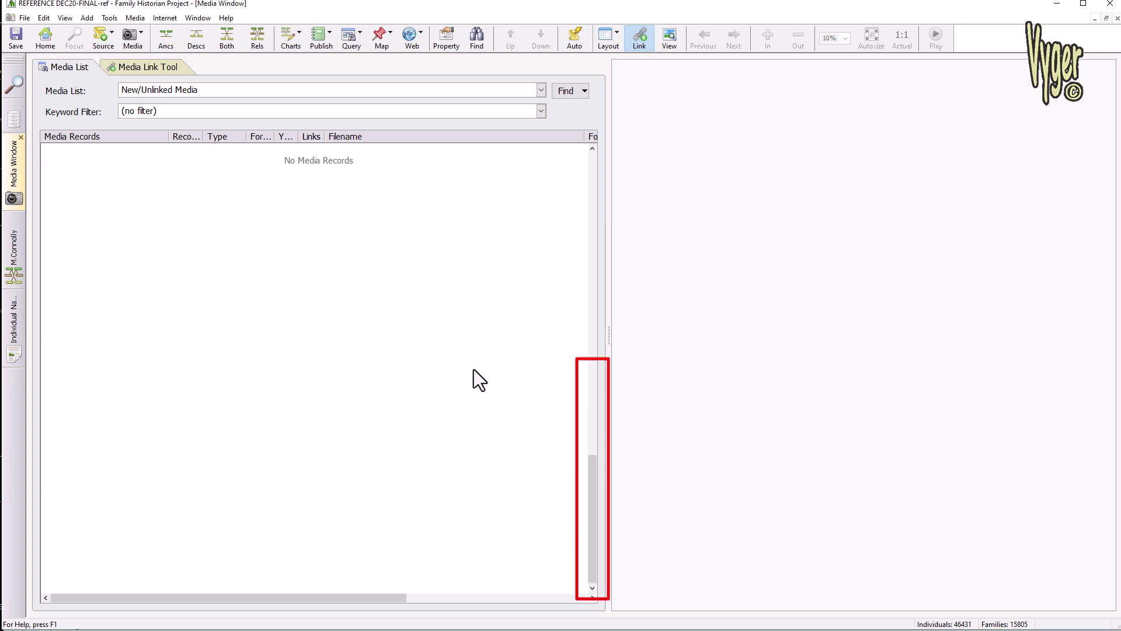